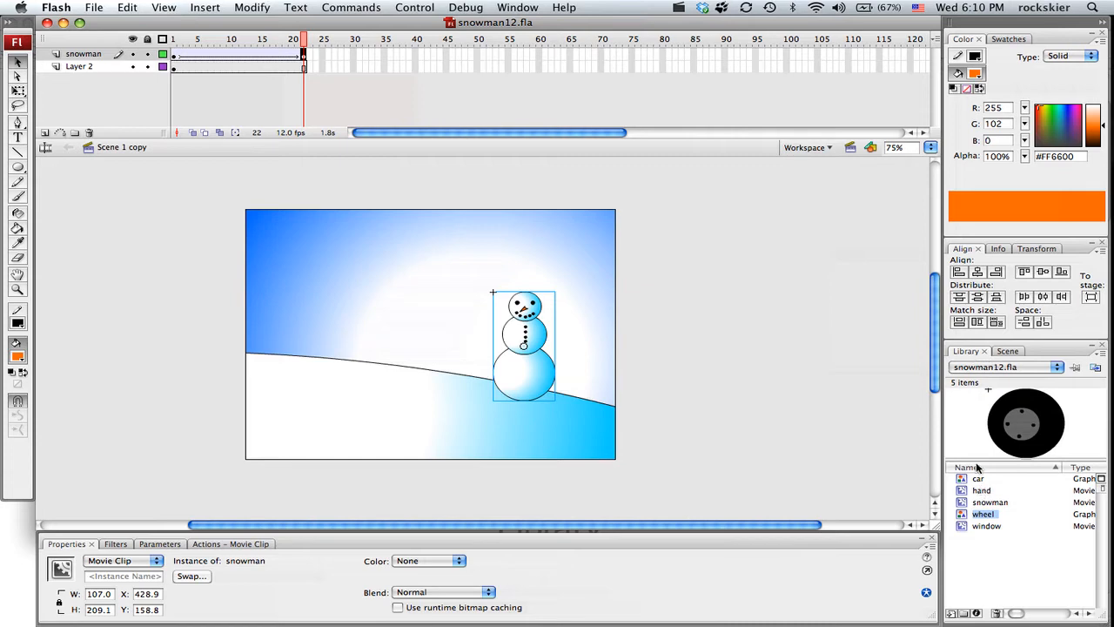
Step: Examine the car, hand, snowman, wheel and window symbols in the document's library
left_click(984, 352)
left_click(508, 9)
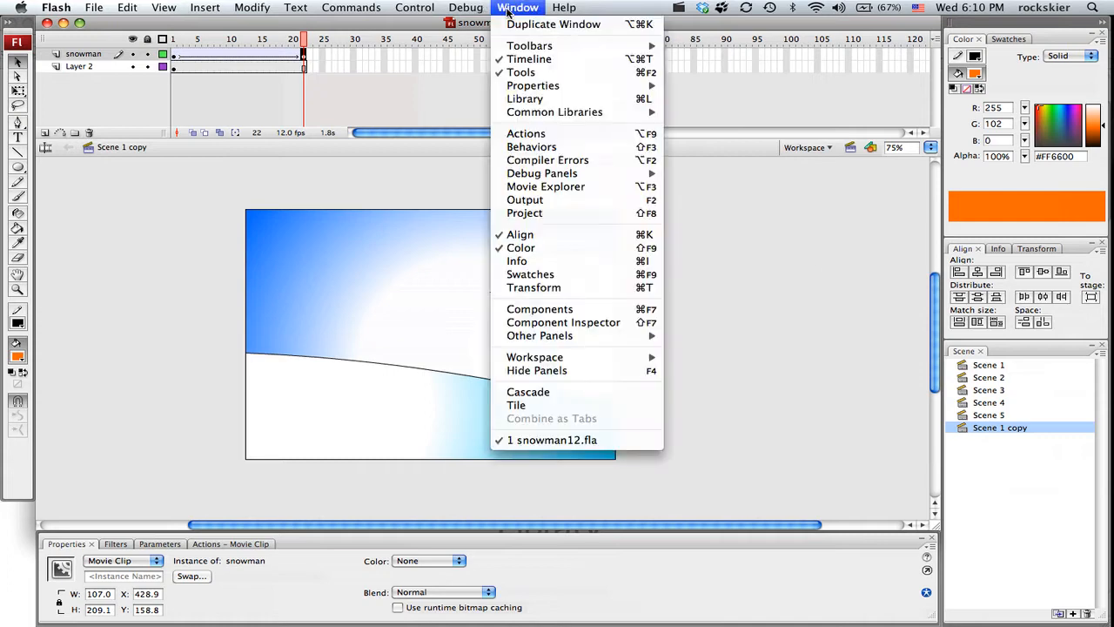
left_click(533, 100)
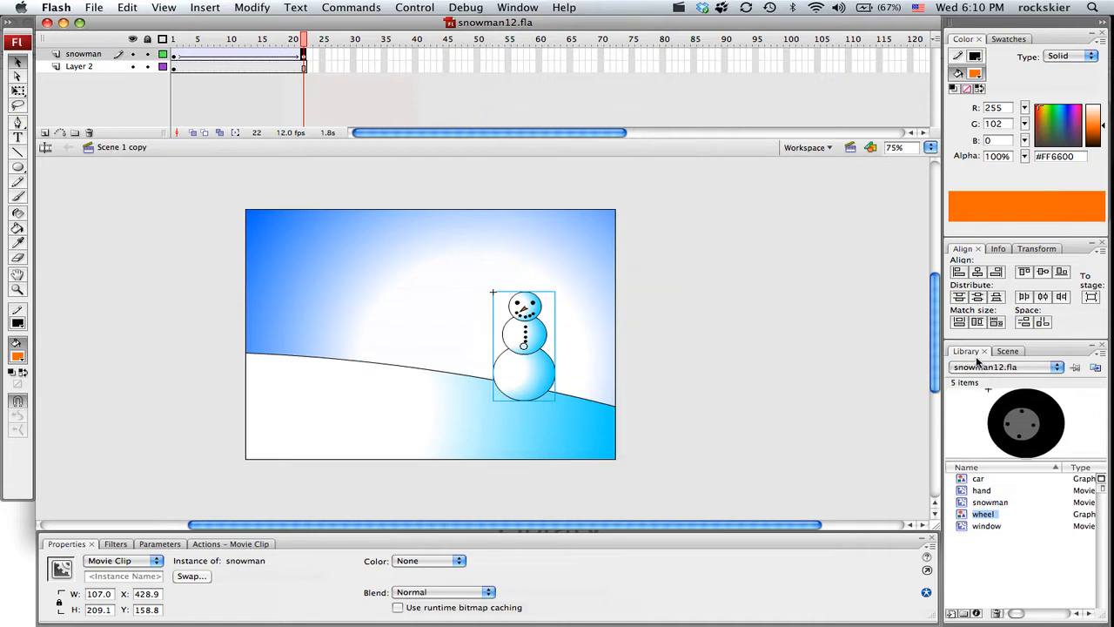
left_click(978, 478)
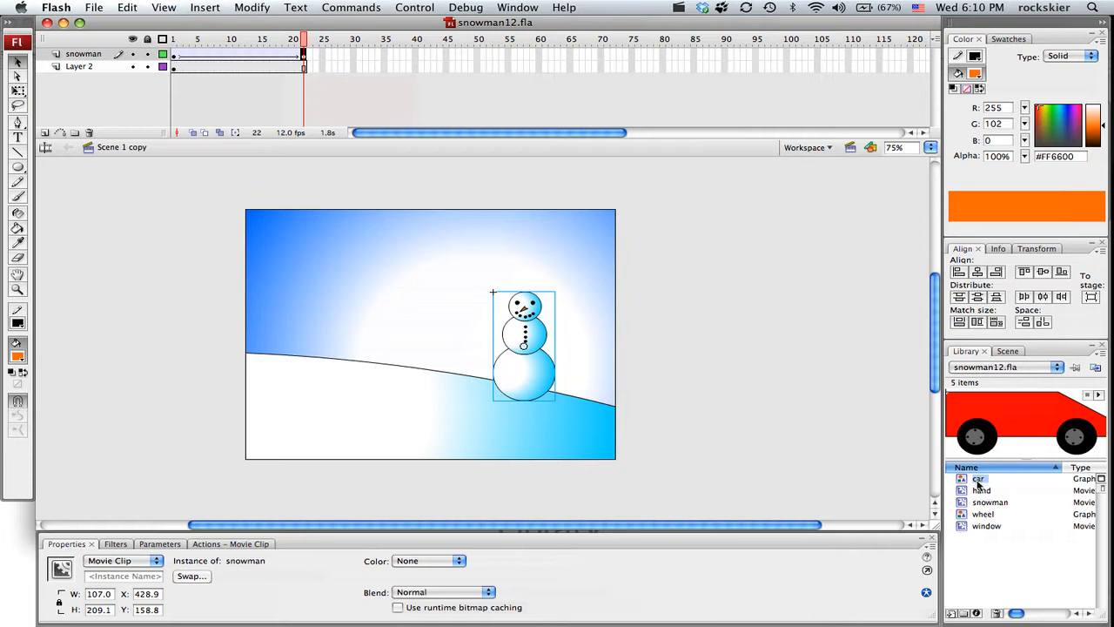
left_click(979, 491)
left_click(975, 504)
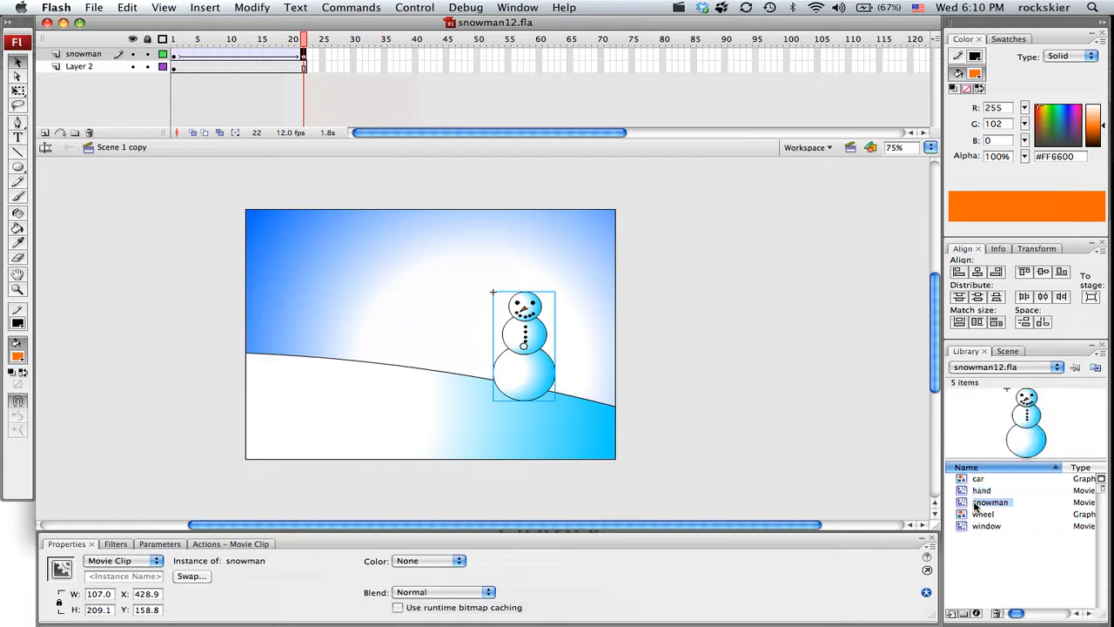
left_click(975, 514)
left_click(972, 527)
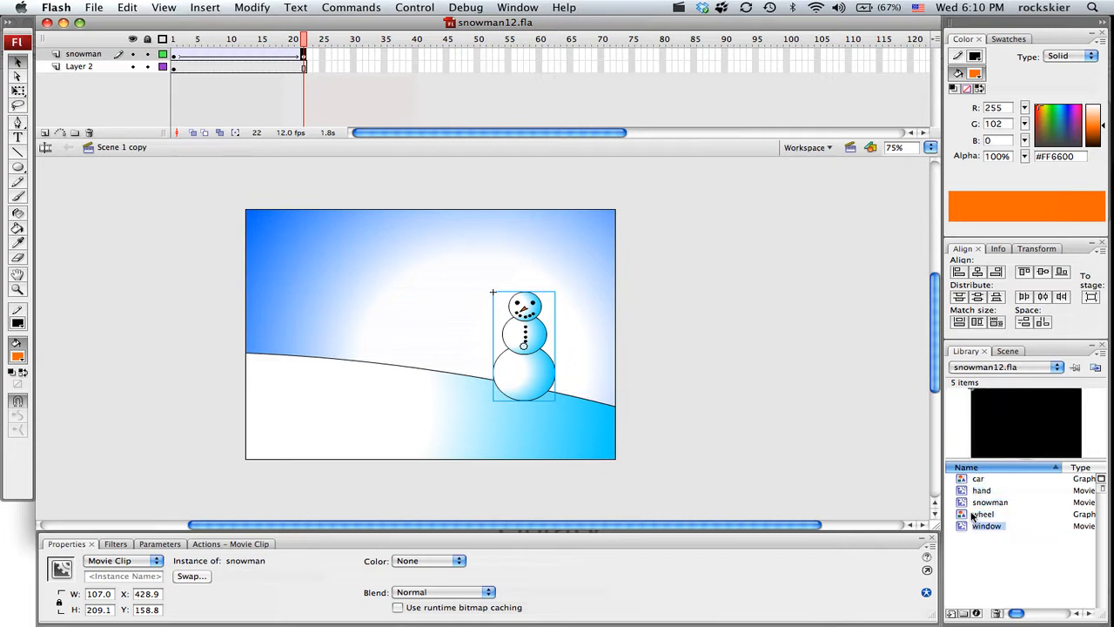
left_click(973, 515)
left_click(973, 504)
left_click(974, 493)
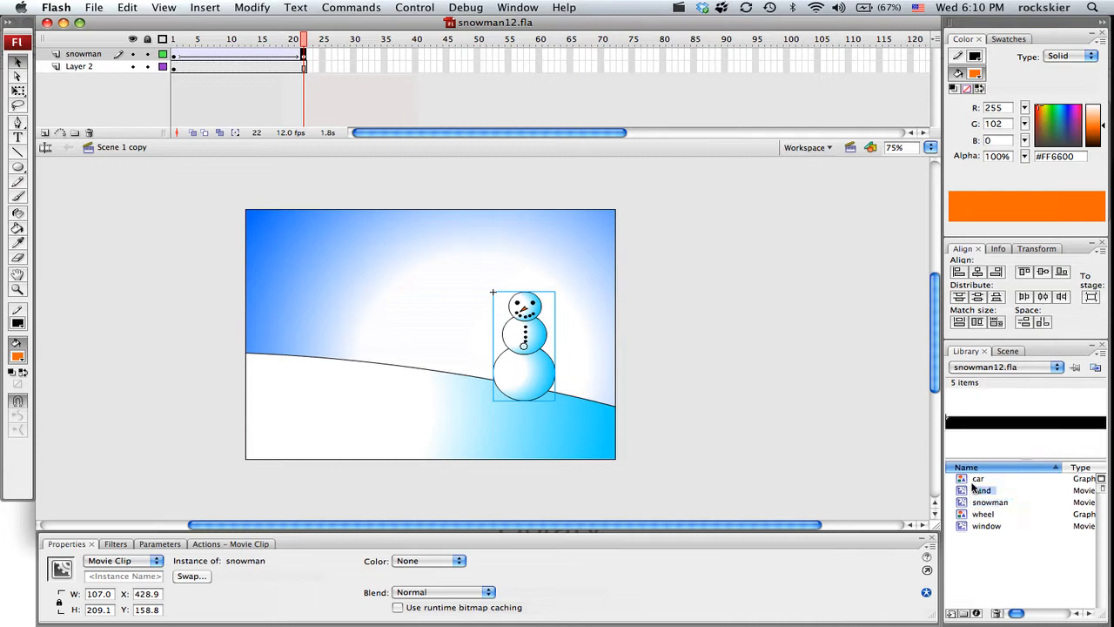
left_click(975, 480)
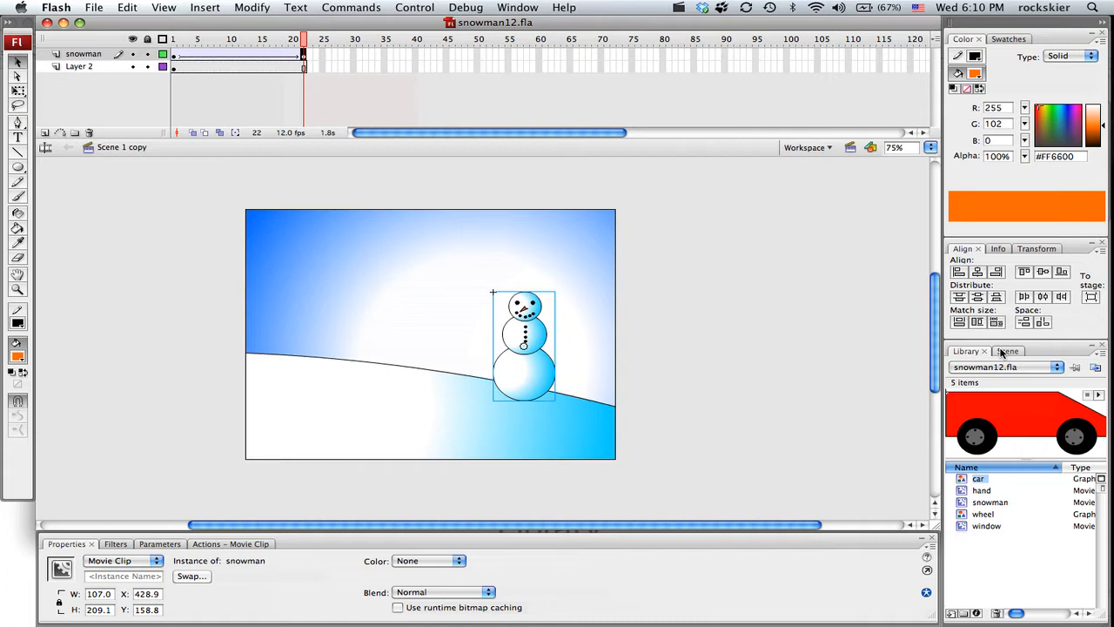
Step: Look through the movie's scenes from Scene 2 to Scene 1 copy
left_click(1005, 350)
left_click(994, 380)
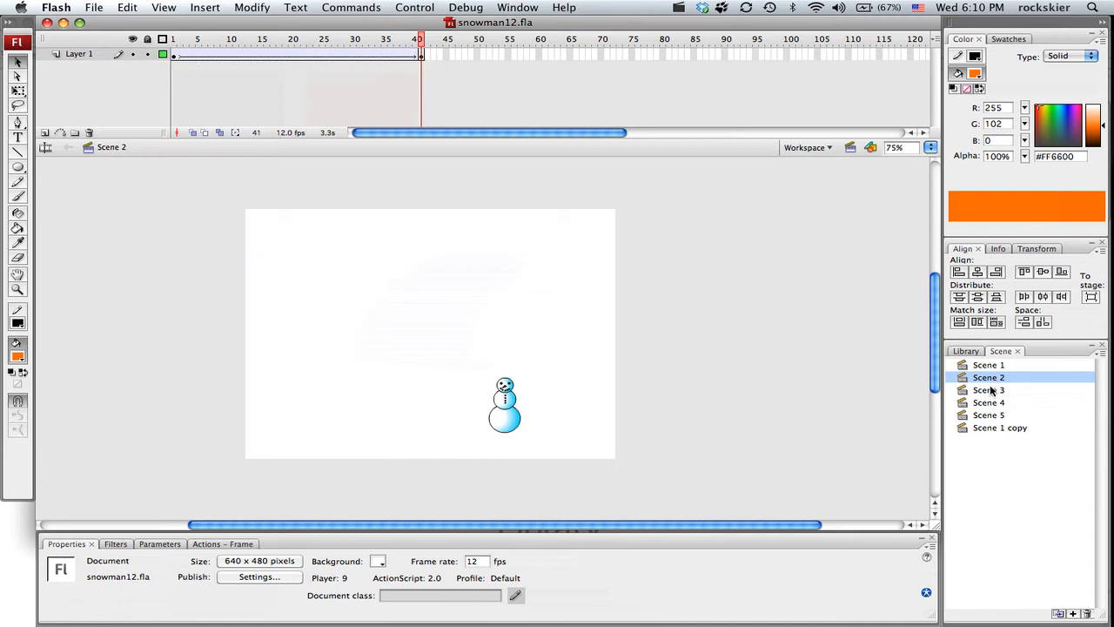
left_click(990, 391)
left_click(987, 403)
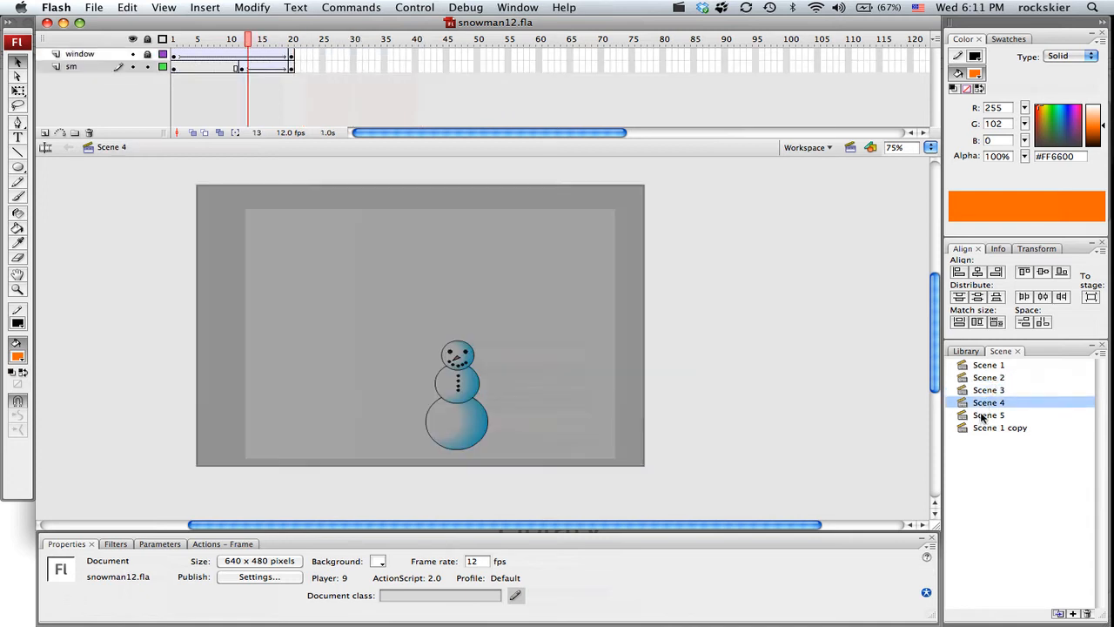
left_click(983, 415)
left_click(987, 427)
Step: In Scene 5, add a new layer above the car's layer and name it snowman
left_click(985, 415)
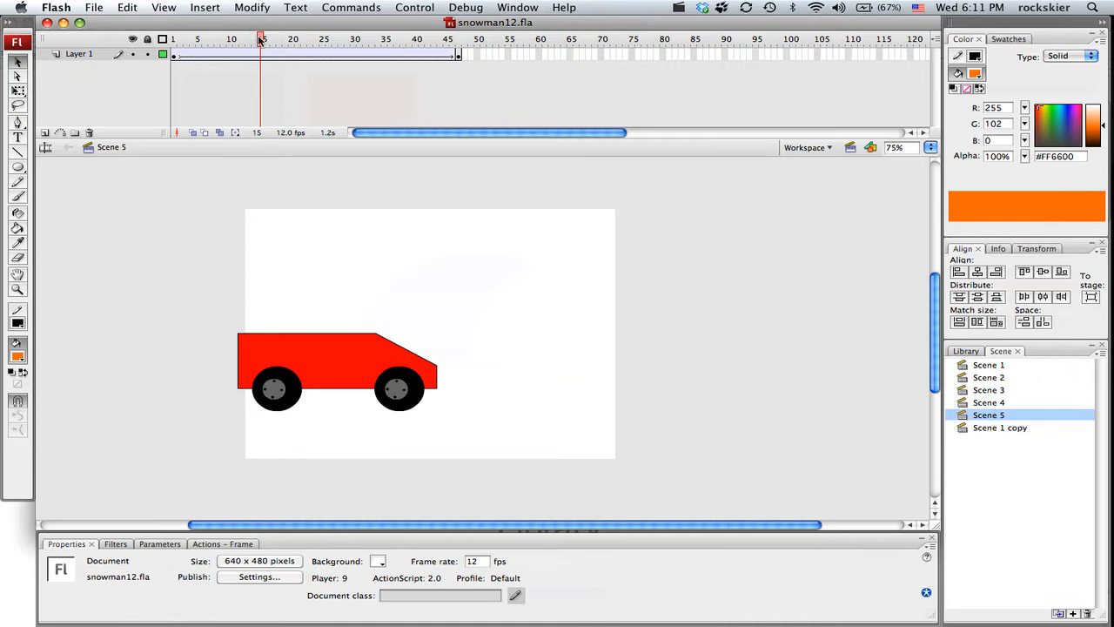
left_click_drag(260, 40, 192, 40)
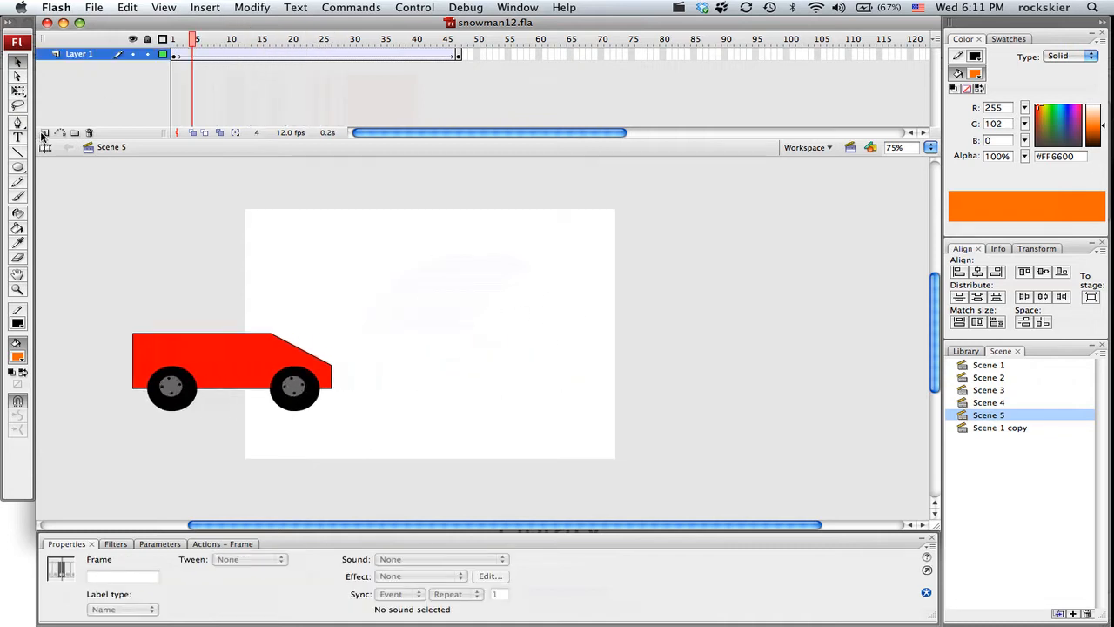
left_click(44, 134)
left_click(77, 55)
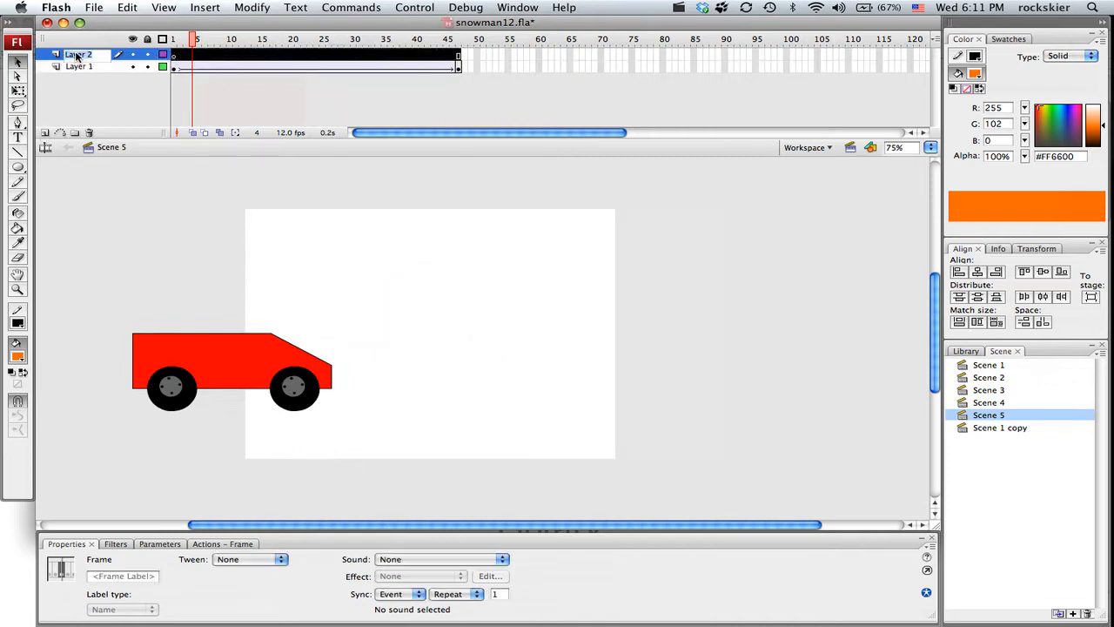
type("snd")
Step: Rename Layer 1, which holds the car animation, as car and lock it
double_click(78, 68)
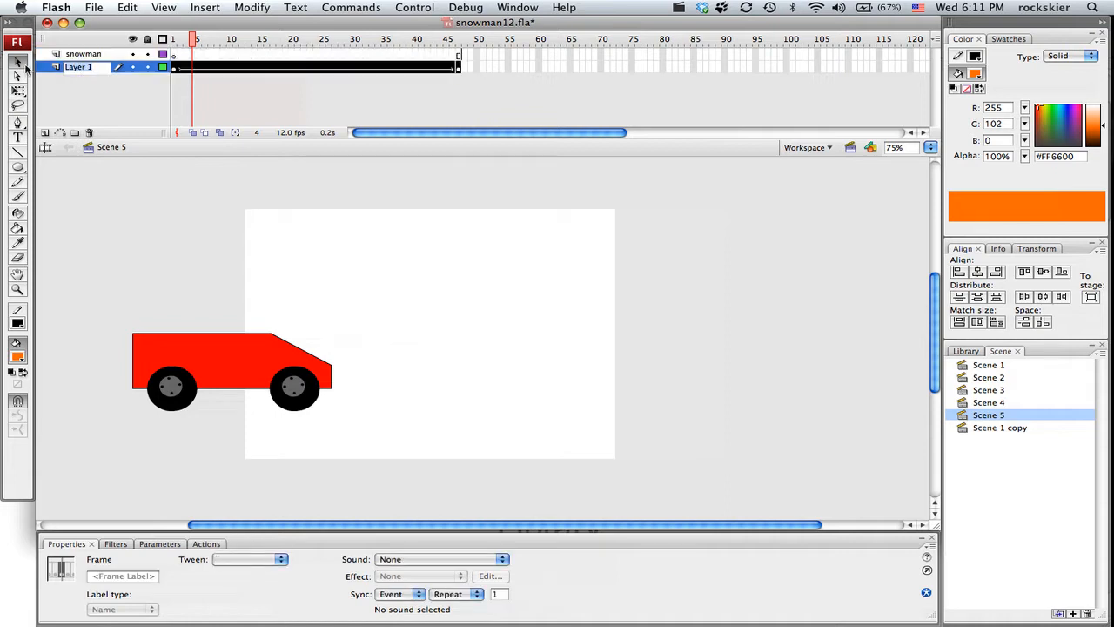
type("car")
key("Return")
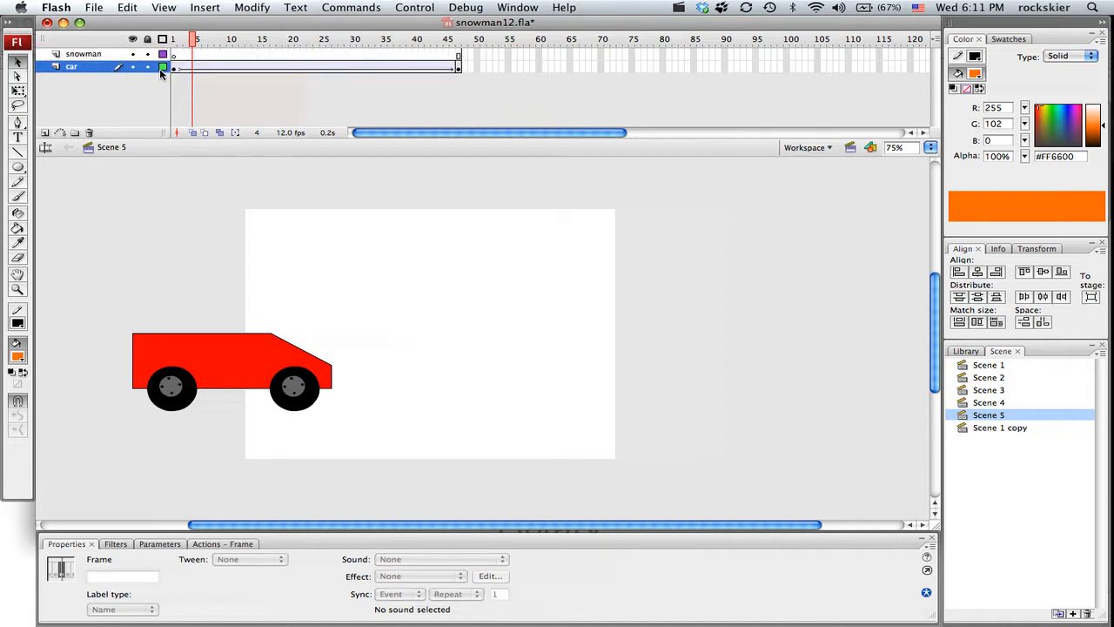
Step: Place an instance of the snowman symbol on frame 1 of the snowman layer, at about X 494, Y 253
left_click(174, 55)
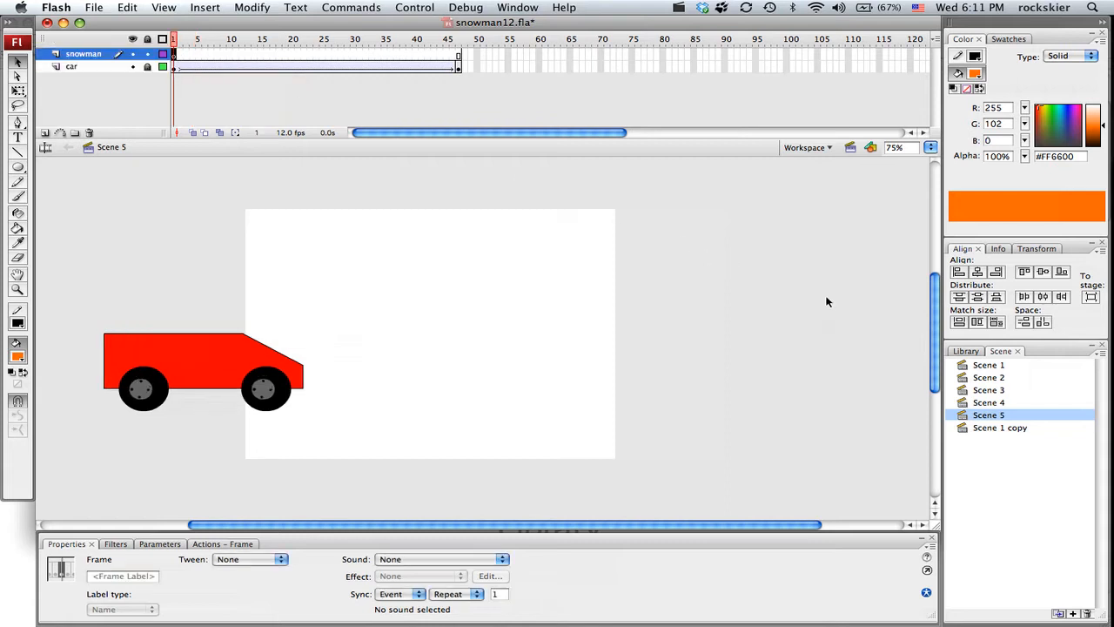
left_click(966, 351)
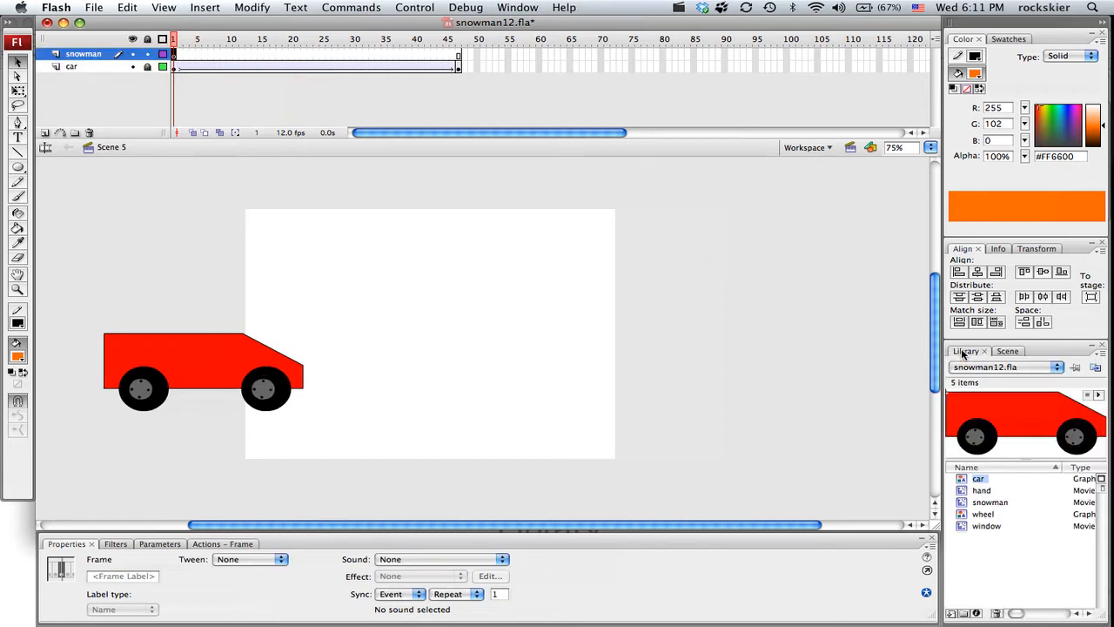
left_click(988, 502)
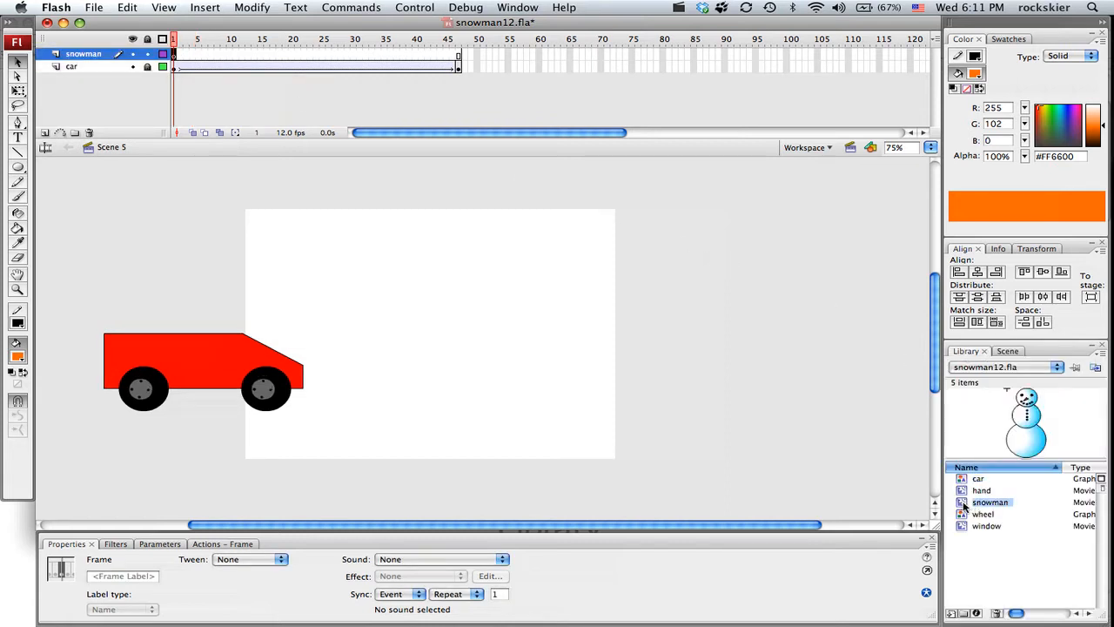
left_click_drag(964, 505, 572, 394)
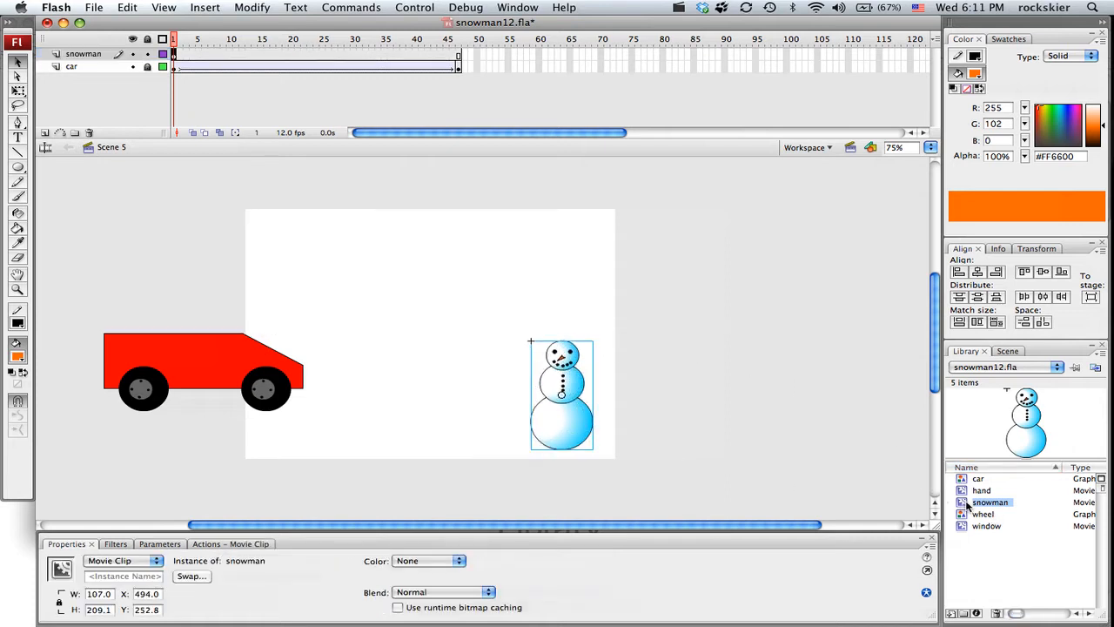
Step: Place a second snowman instance between the car and the first snowman, and delete it again
left_click_drag(966, 507, 488, 377)
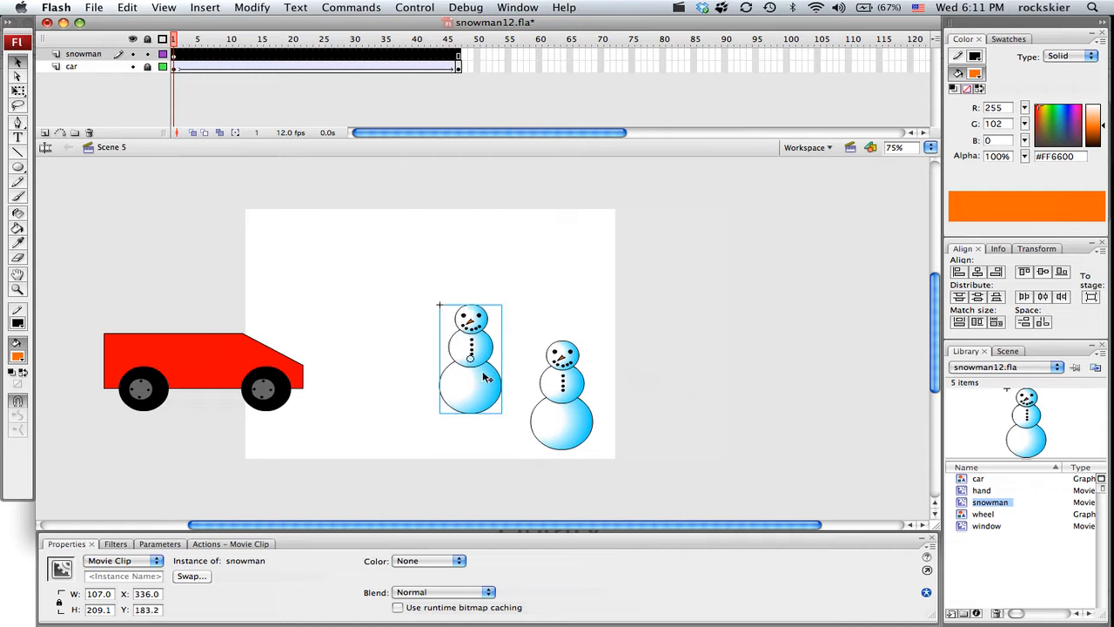
key("Delete")
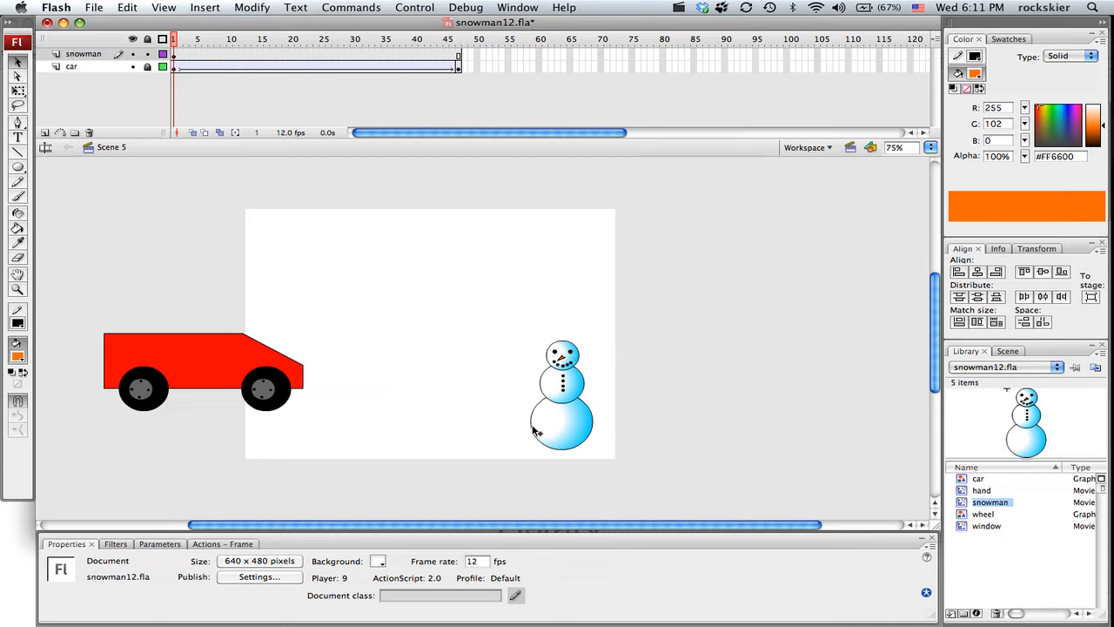
Step: Open the snowman instance for editing in place and return to Scene 5
left_click(573, 419)
double_click(573, 419)
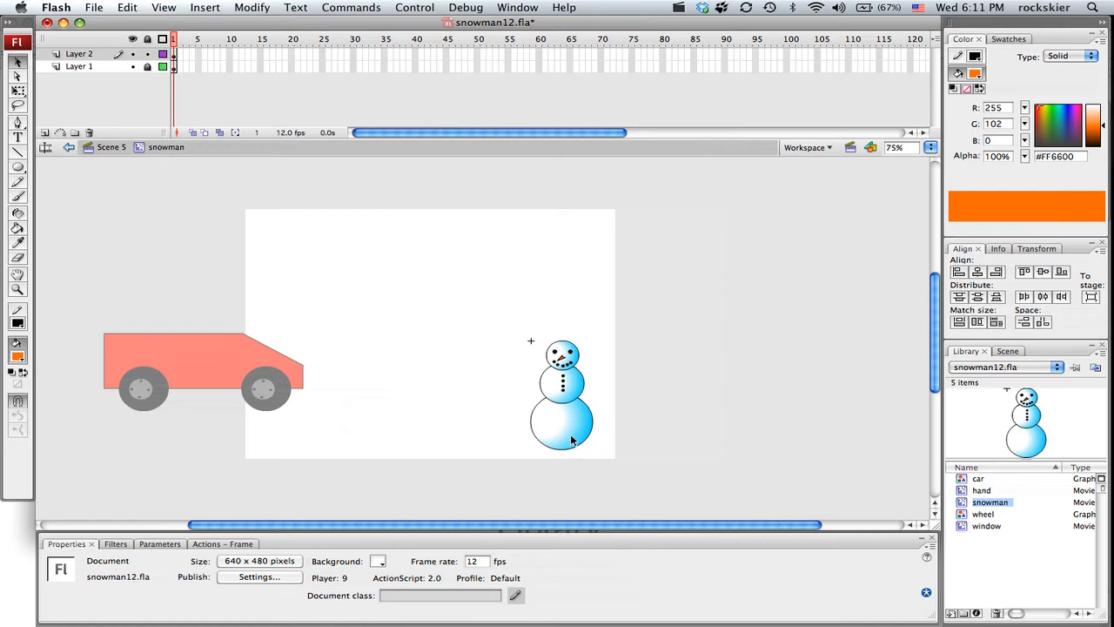
double_click(644, 410)
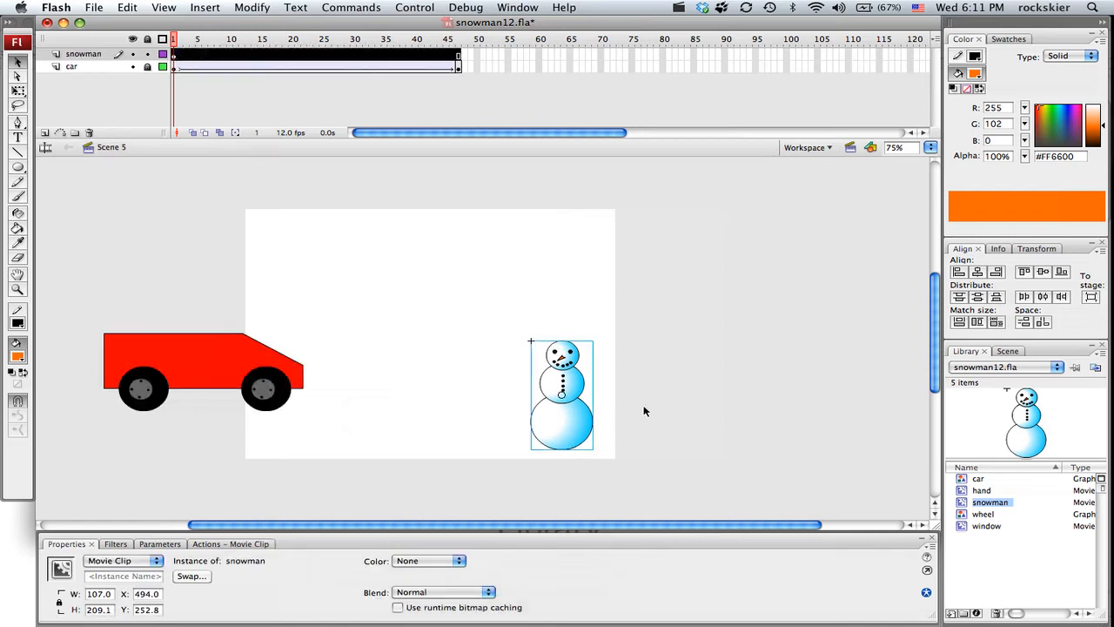
Step: Inside the snowman symbol, draw a black top hat about 100 px wide and 53 px high above the head with the Rectangle tool
double_click(962, 503)
scroll(627, 397, "down", 2)
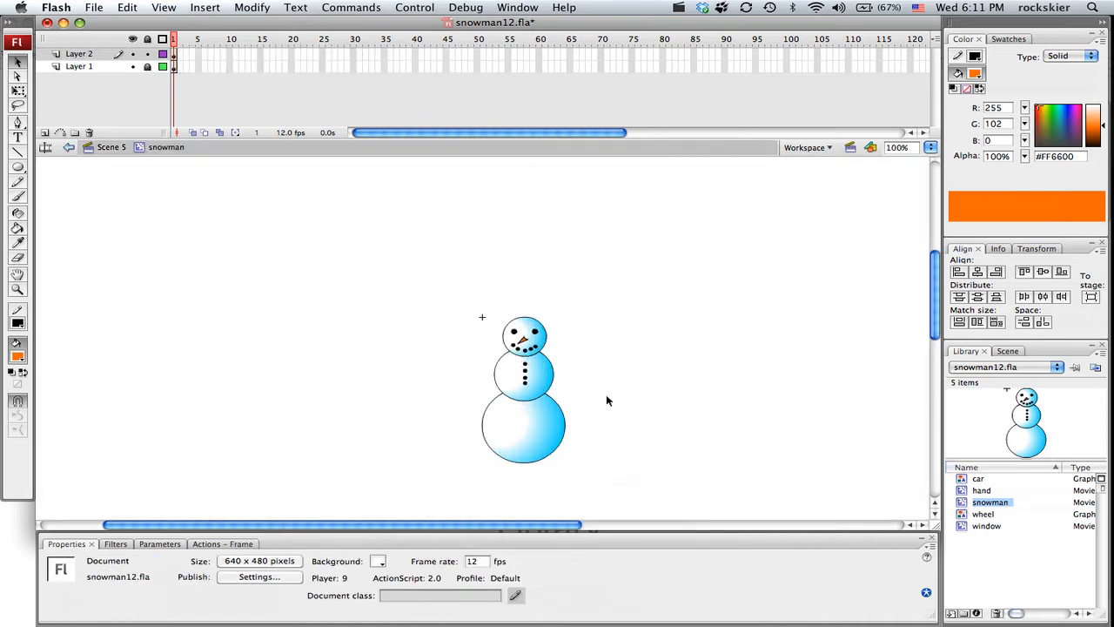
key("super+space")
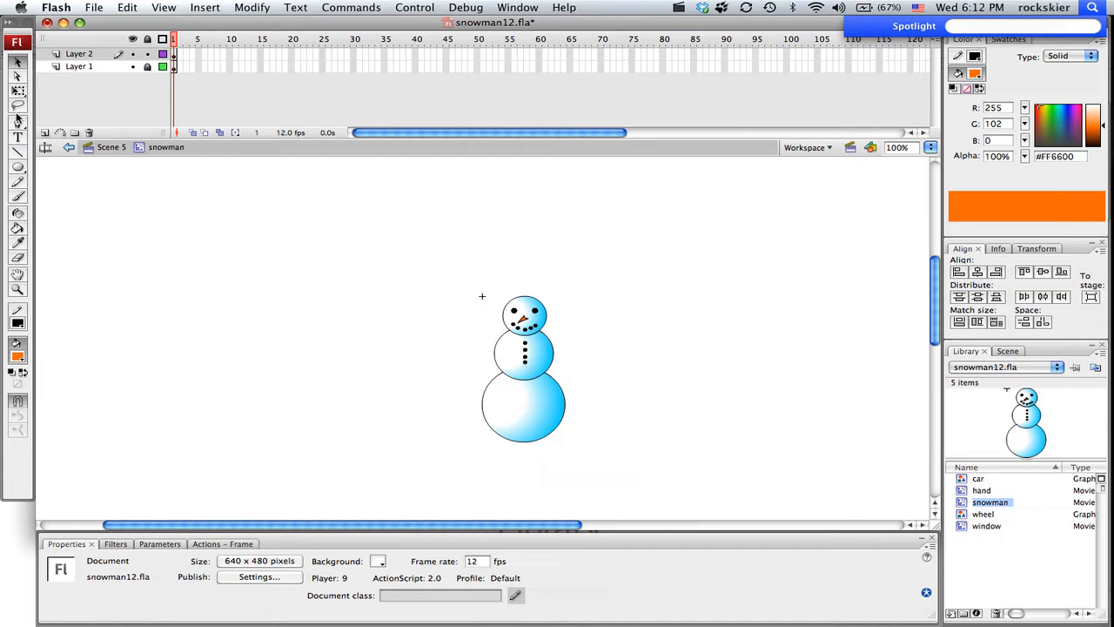
left_click_drag(21, 168, 39, 183)
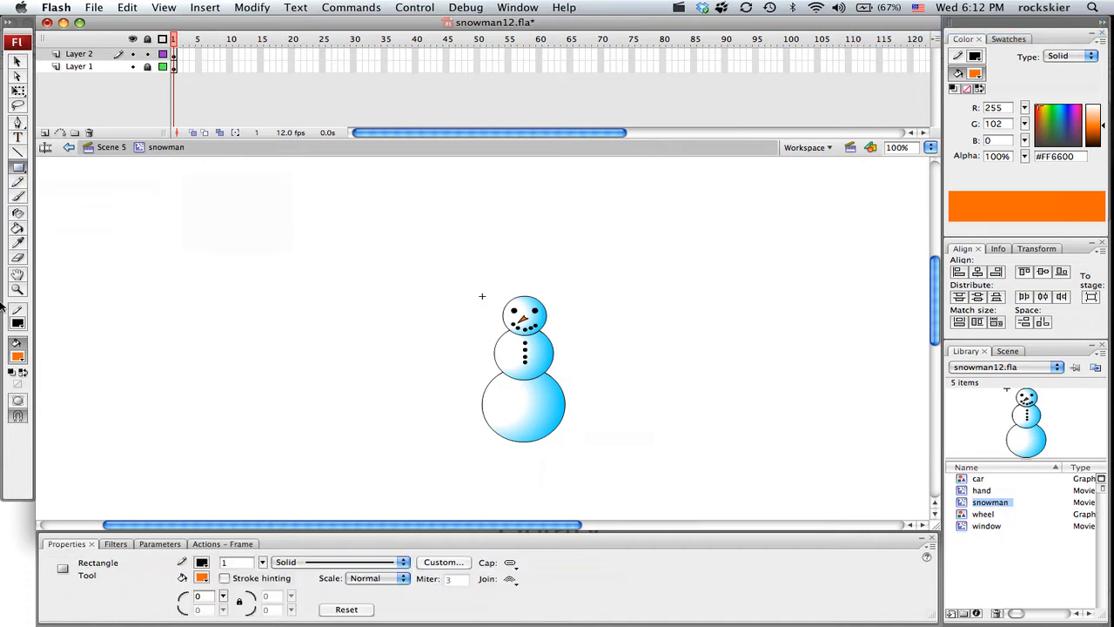
left_click(20, 357)
left_click(27, 392)
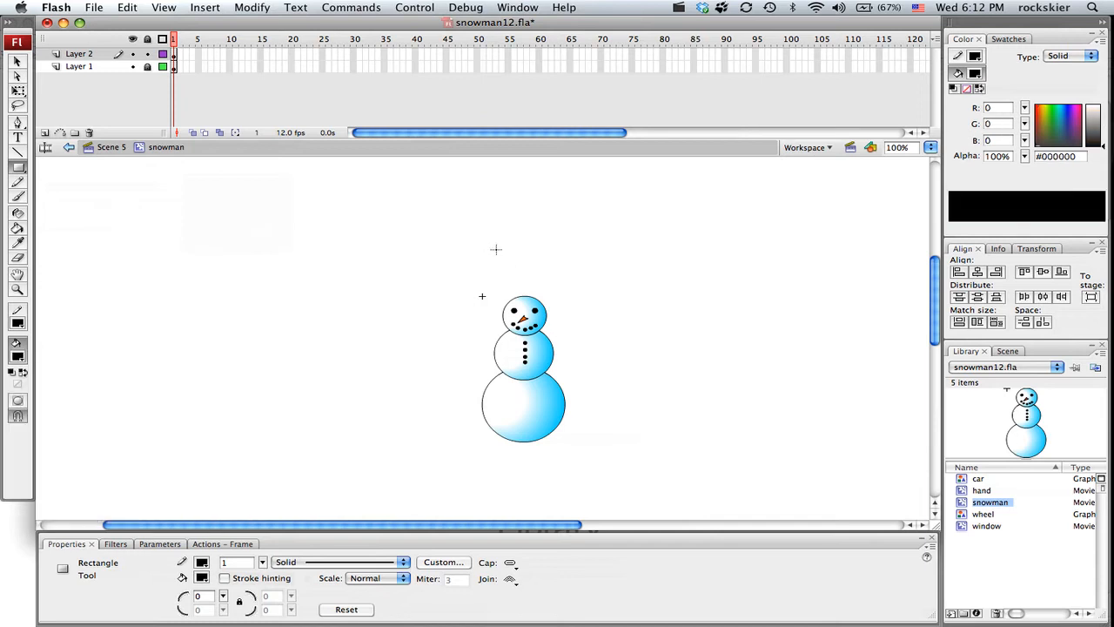
left_click_drag(503, 248, 556, 283)
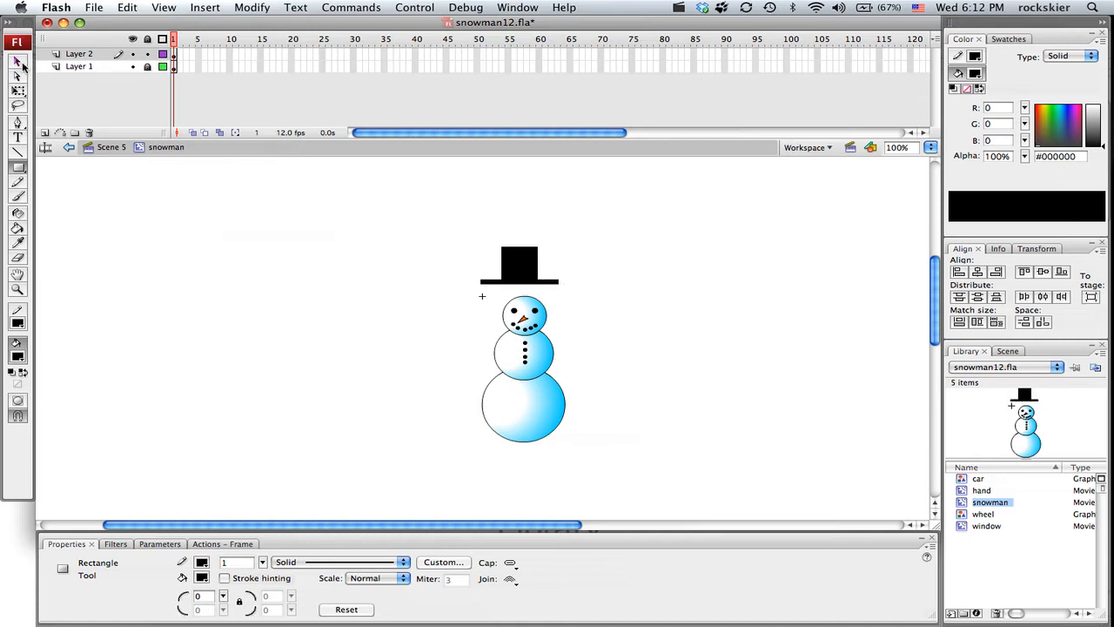
Step: Move the whole hat onto the snowman's head at about X 7, Y -48, and return to Scene 5
key("v")
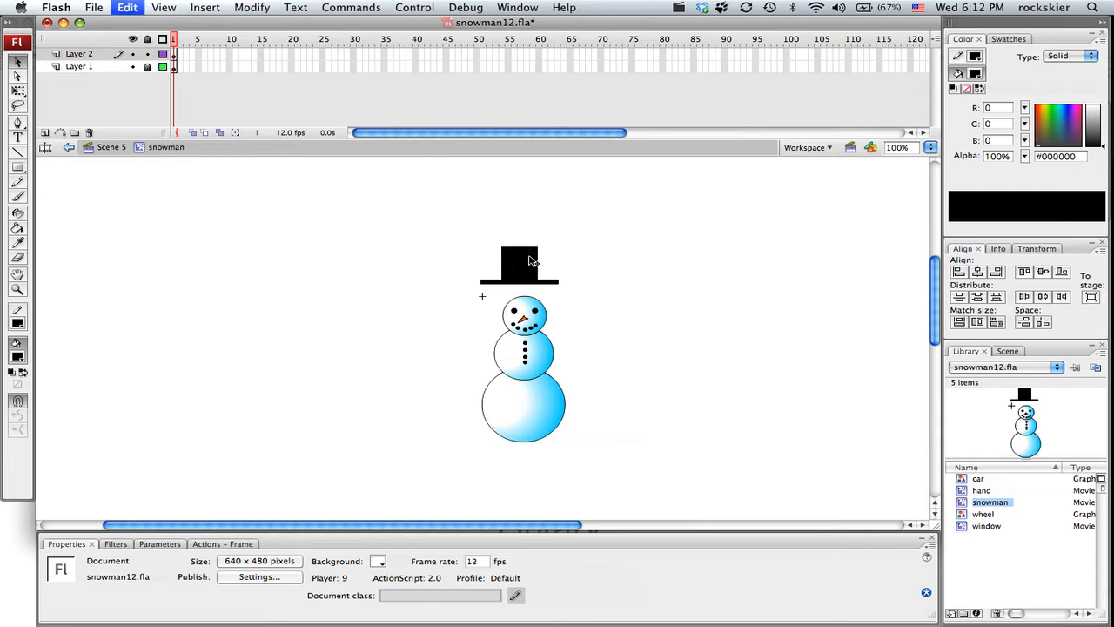
left_click_drag(441, 234, 604, 296)
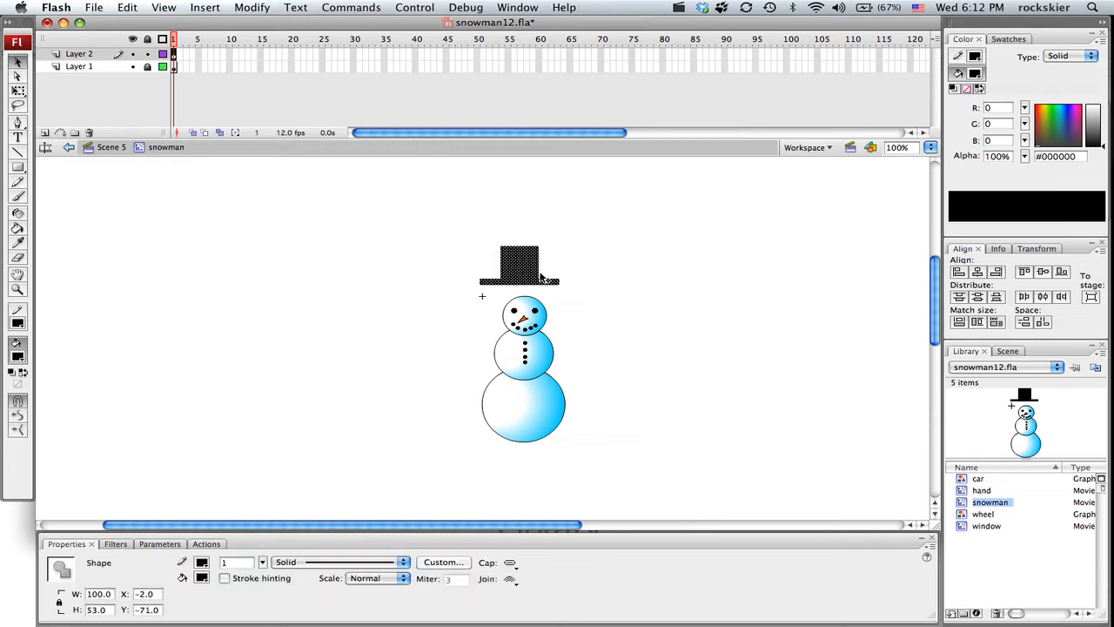
left_click_drag(527, 275, 544, 286)
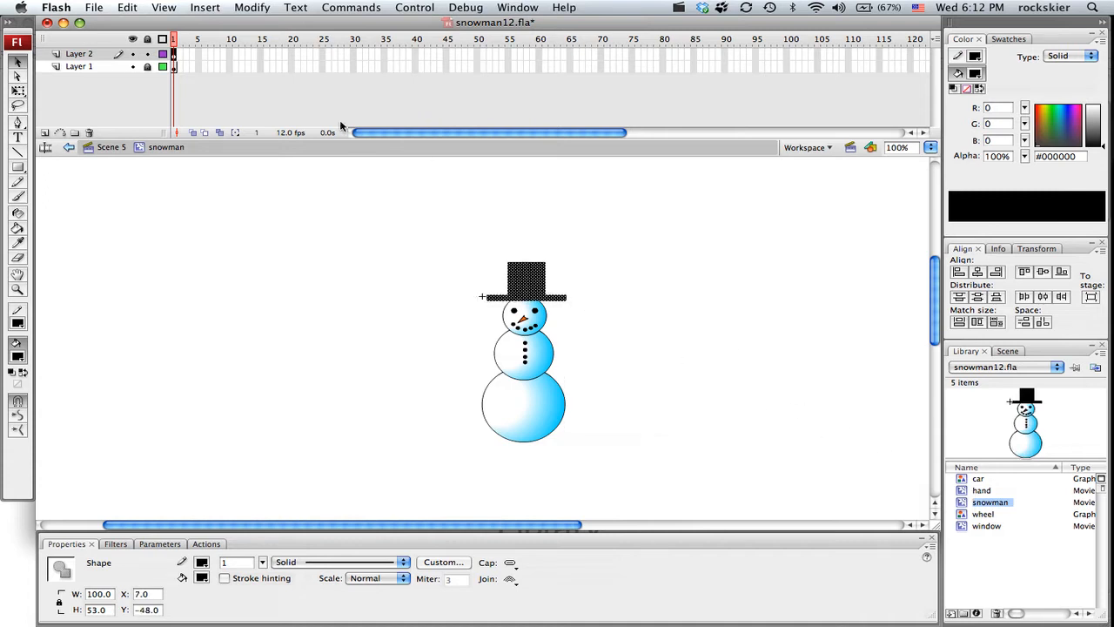
left_click(106, 152)
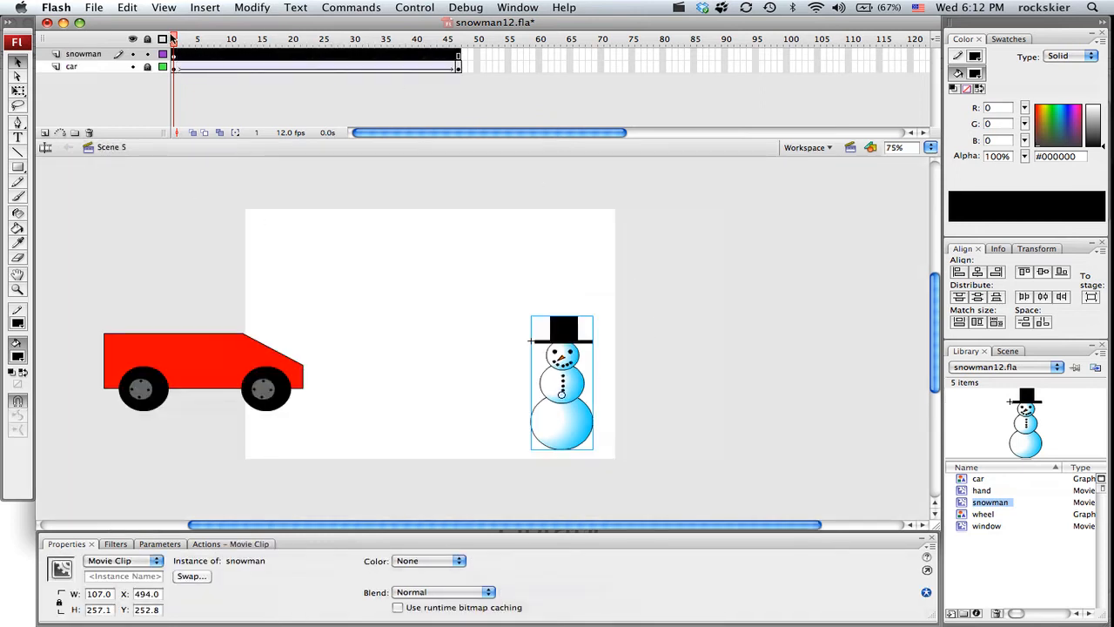
Step: Play back Scene 5 and check the snowman's appearance across Scenes 1 to 4, ending back in Scene 5
key("Return")
left_click_drag(314, 54, 174, 51)
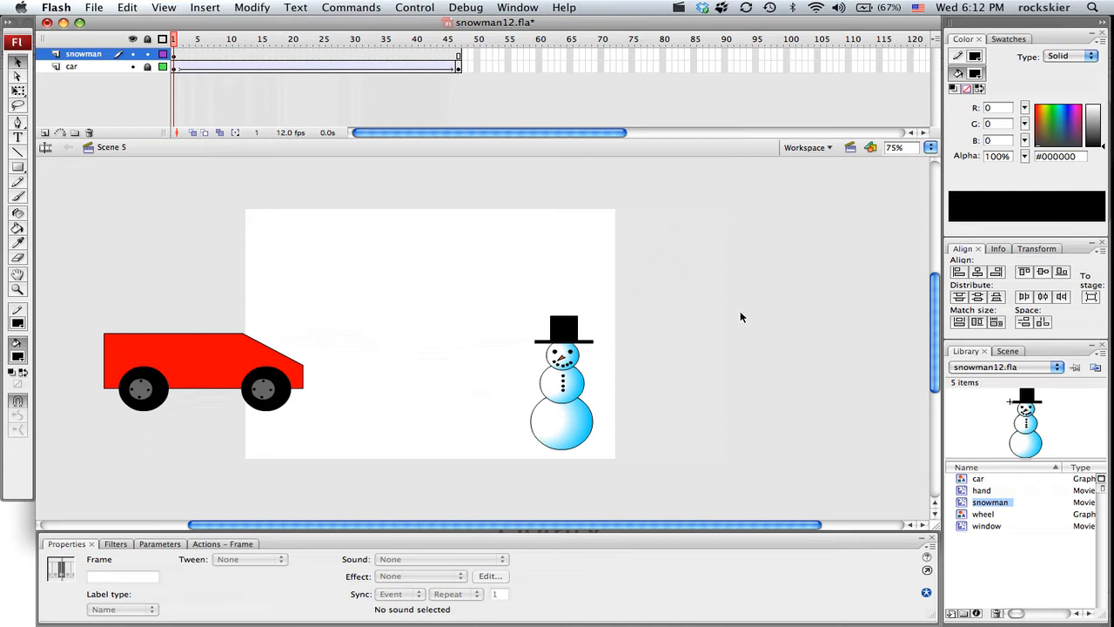
left_click(1007, 351)
left_click(990, 366)
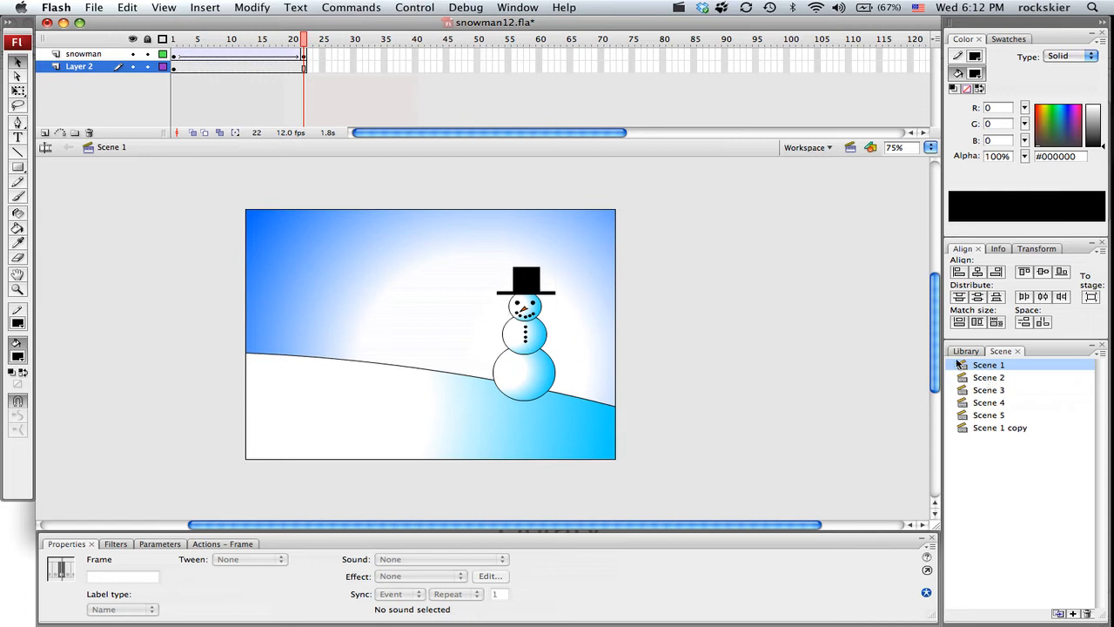
left_click(997, 378)
left_click(991, 392)
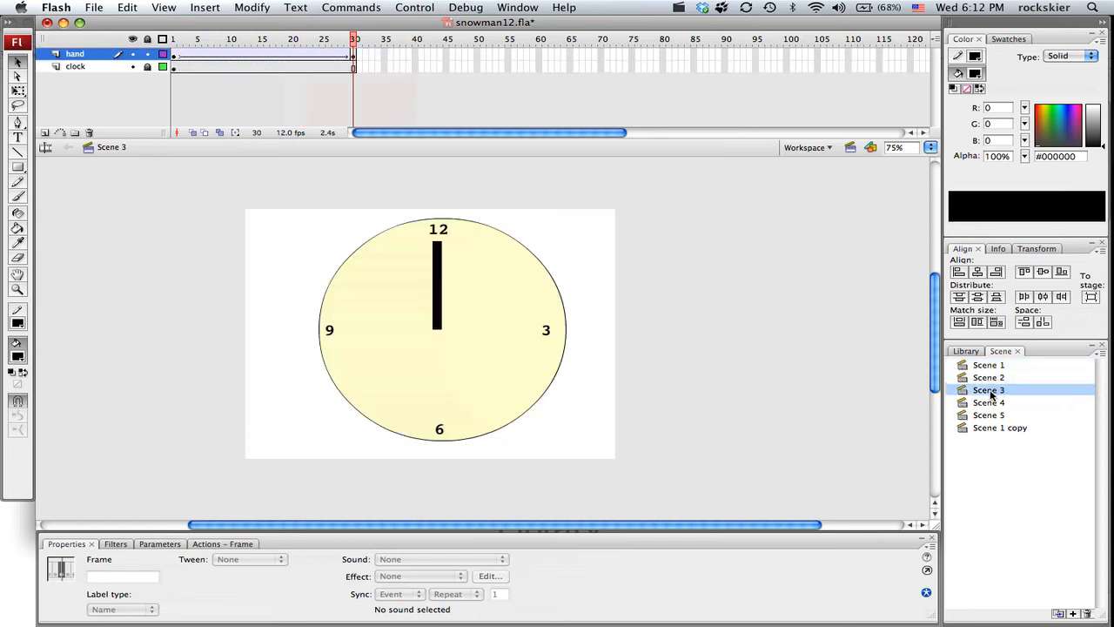
left_click(990, 403)
left_click(990, 416)
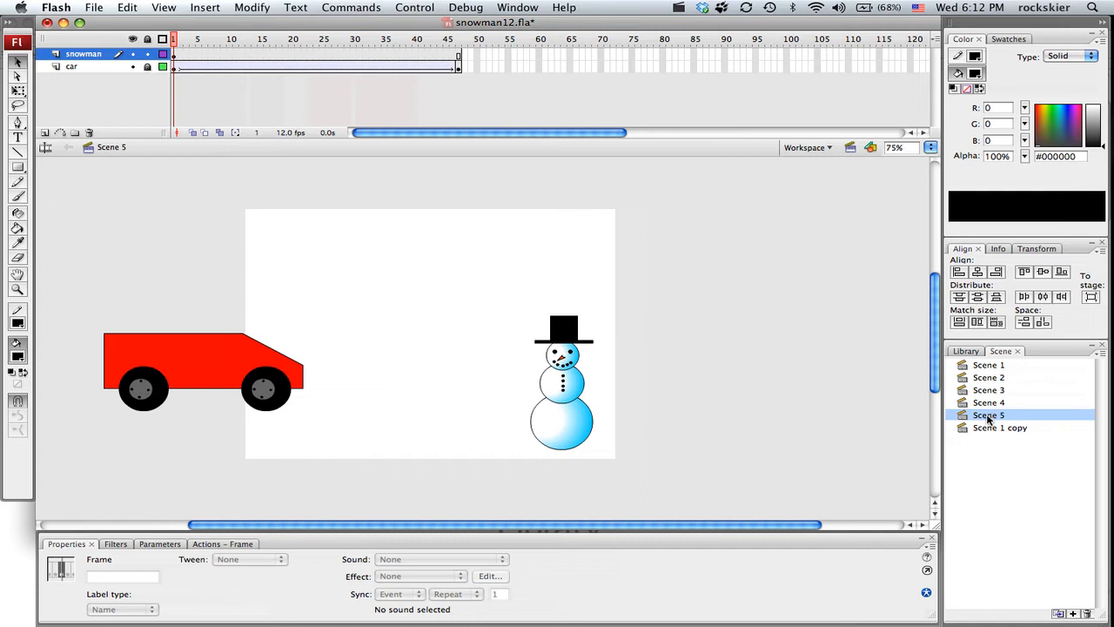
Step: Check the snowman in Scene 1 copy and Scene 1, scrubbing Scene 1's animation from frame 1 to frame 20
left_click(992, 427)
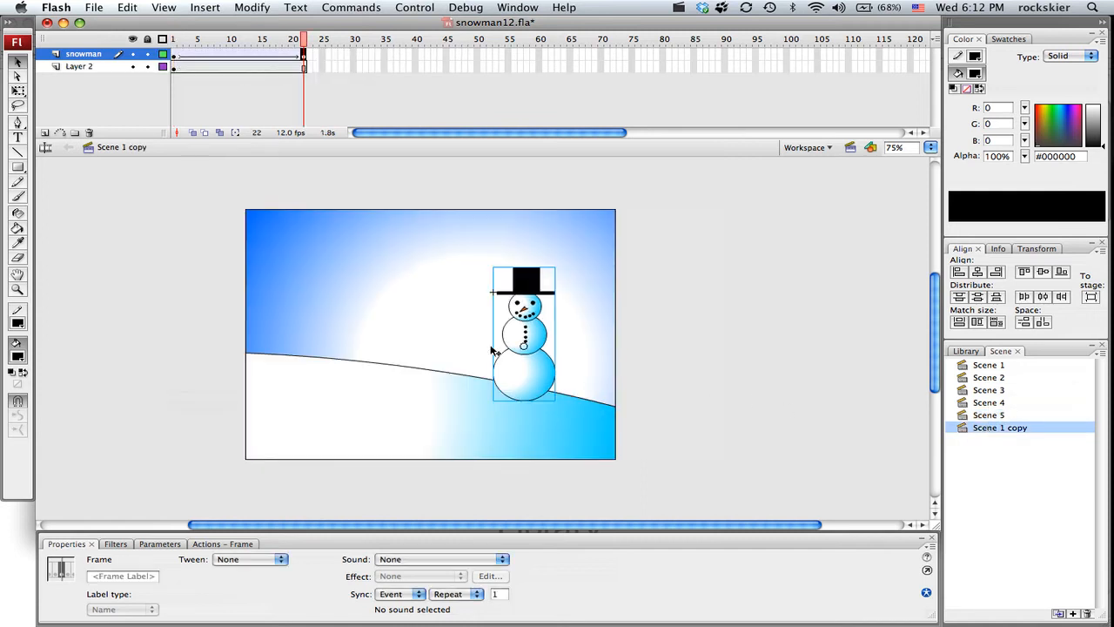
left_click(987, 366)
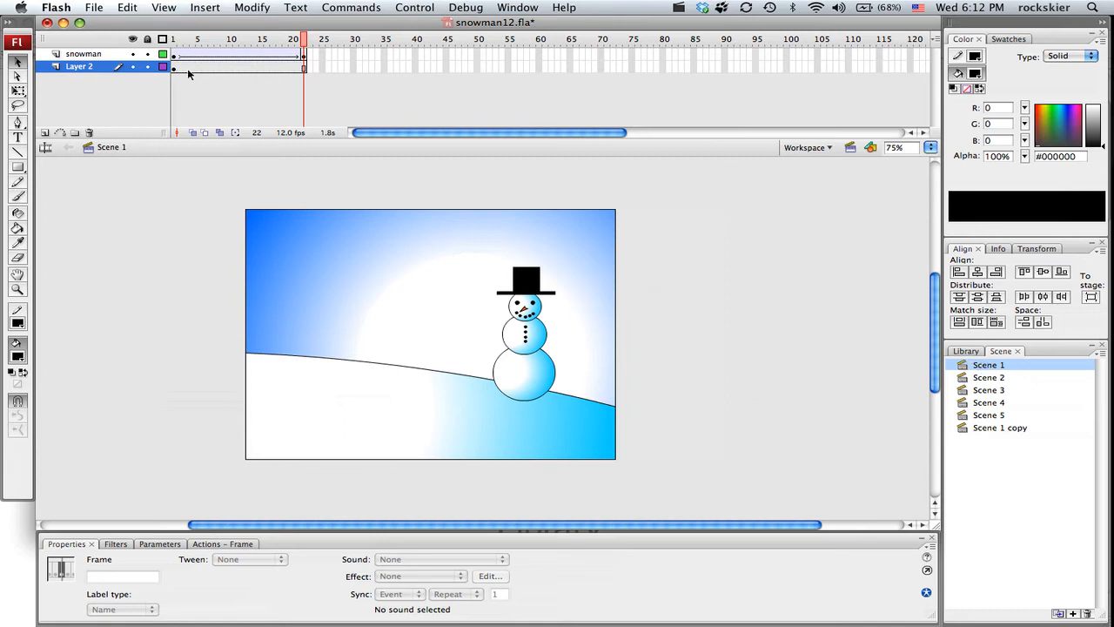
left_click_drag(171, 41, 292, 41)
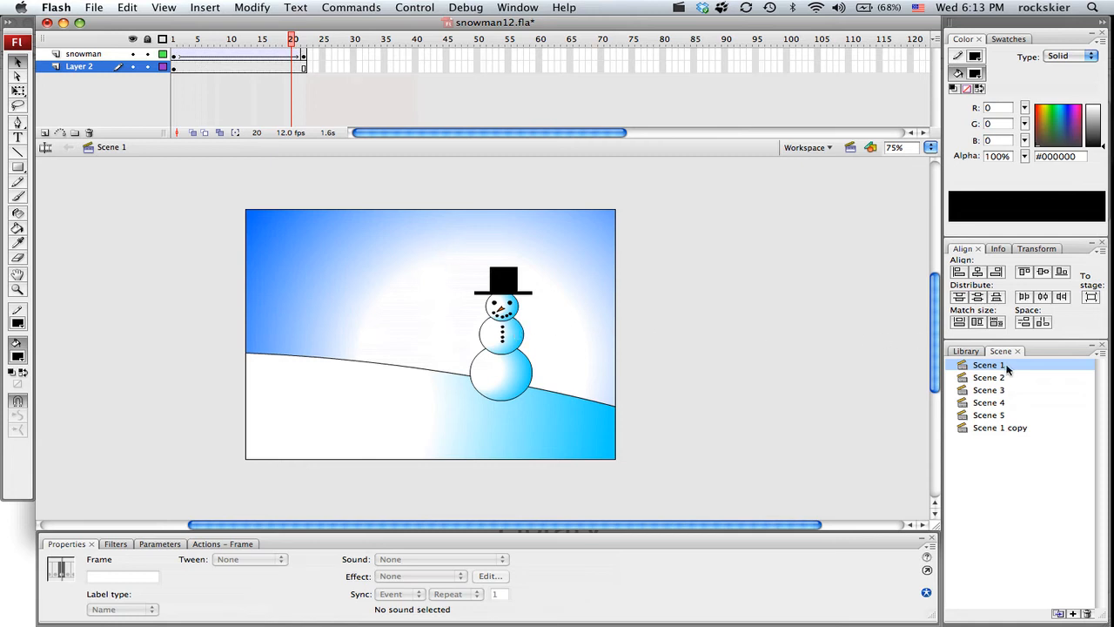
Step: Duplicate the snowman symbol in the library as a movie clip named snowman2
left_click(966, 353)
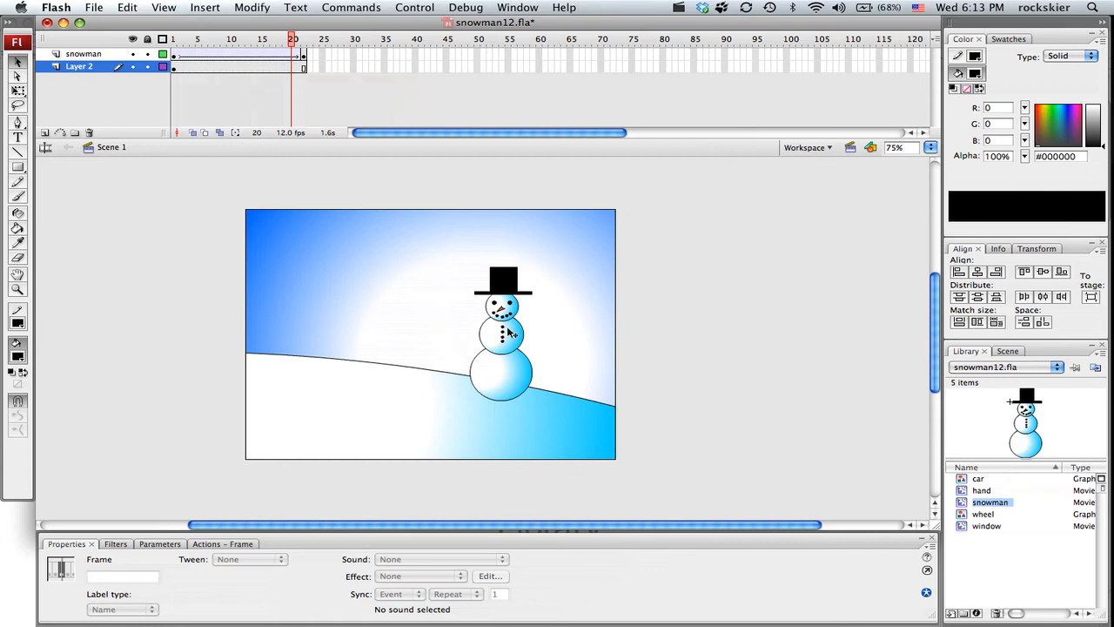
right_click(964, 504)
left_click(993, 486)
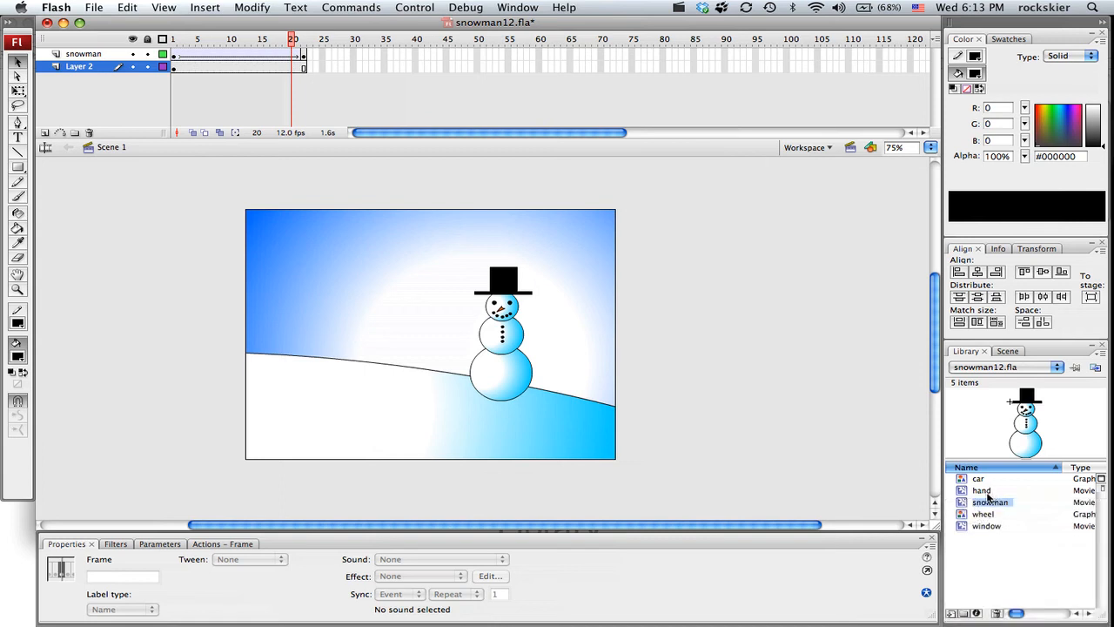
right_click(963, 504)
mouse_move(997, 615)
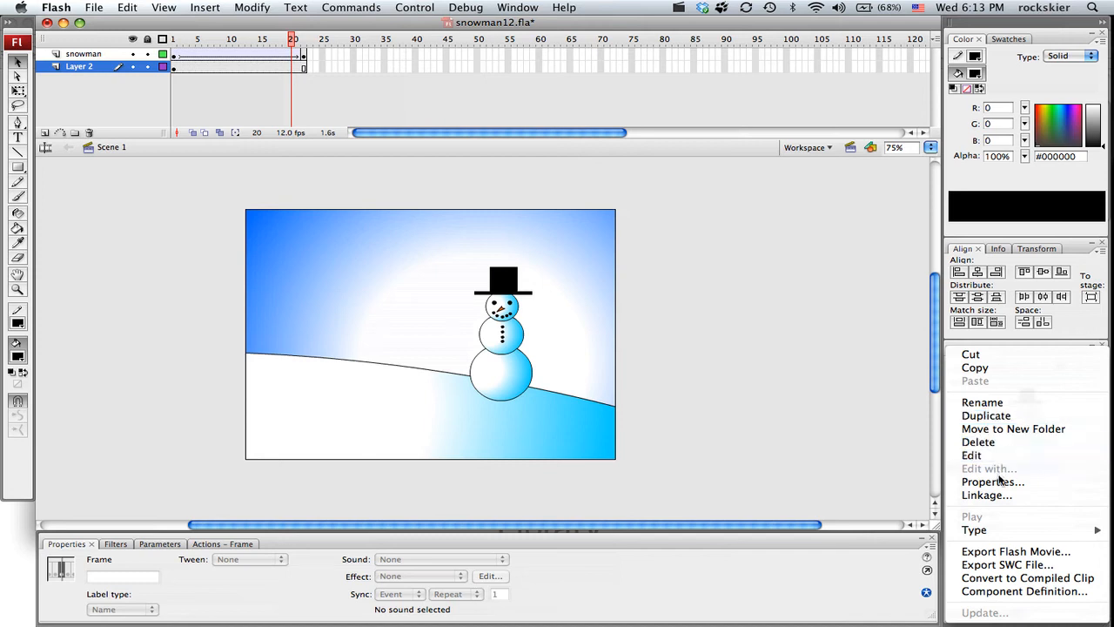
left_click(977, 416)
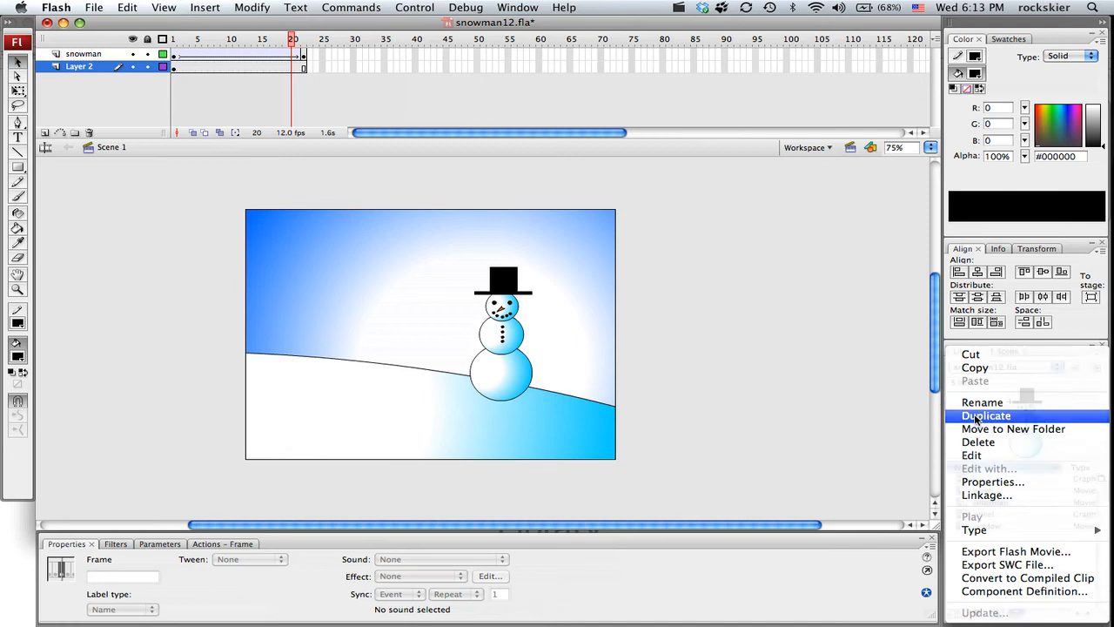
key("Right")
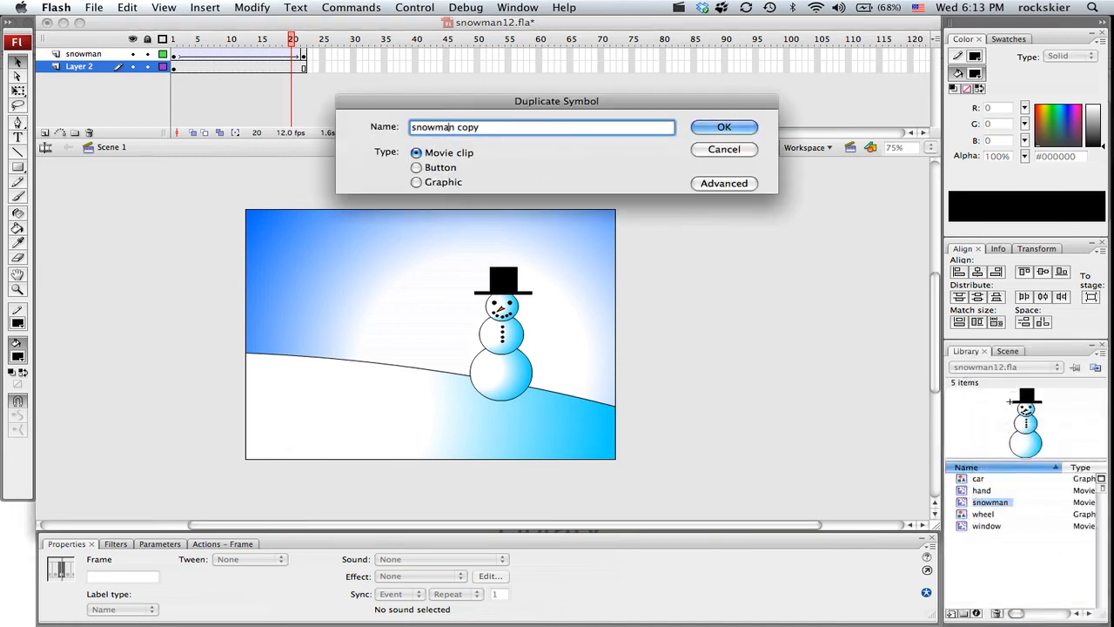
key("BackSpace")
key("BackSpace")
key("BackSpace")
key("BackSpace")
key("BackSpace")
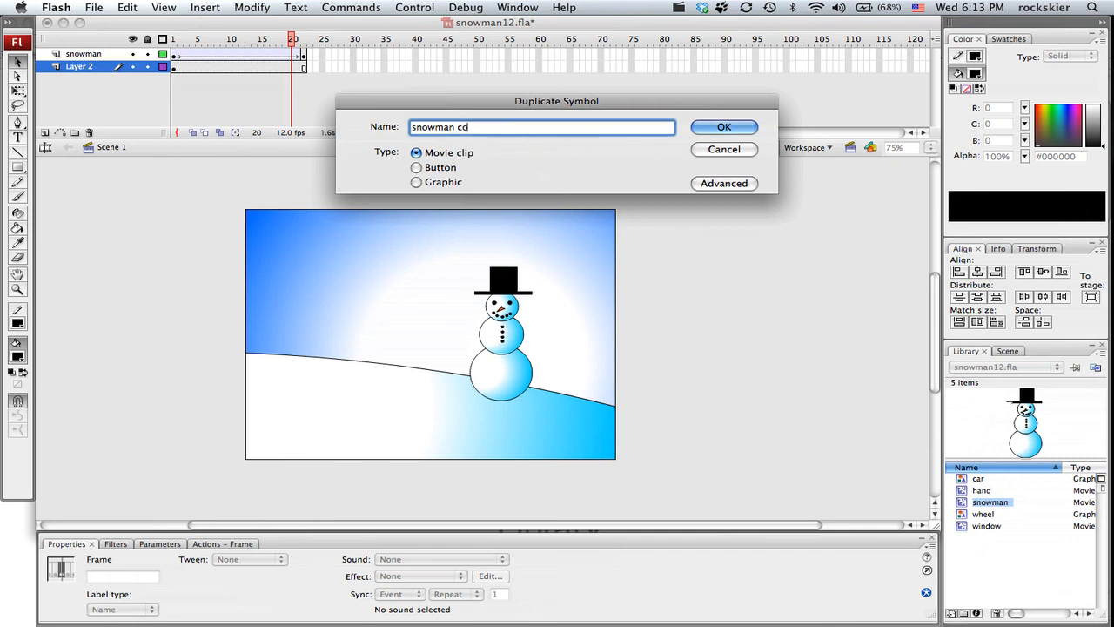
type("2")
left_click(723, 128)
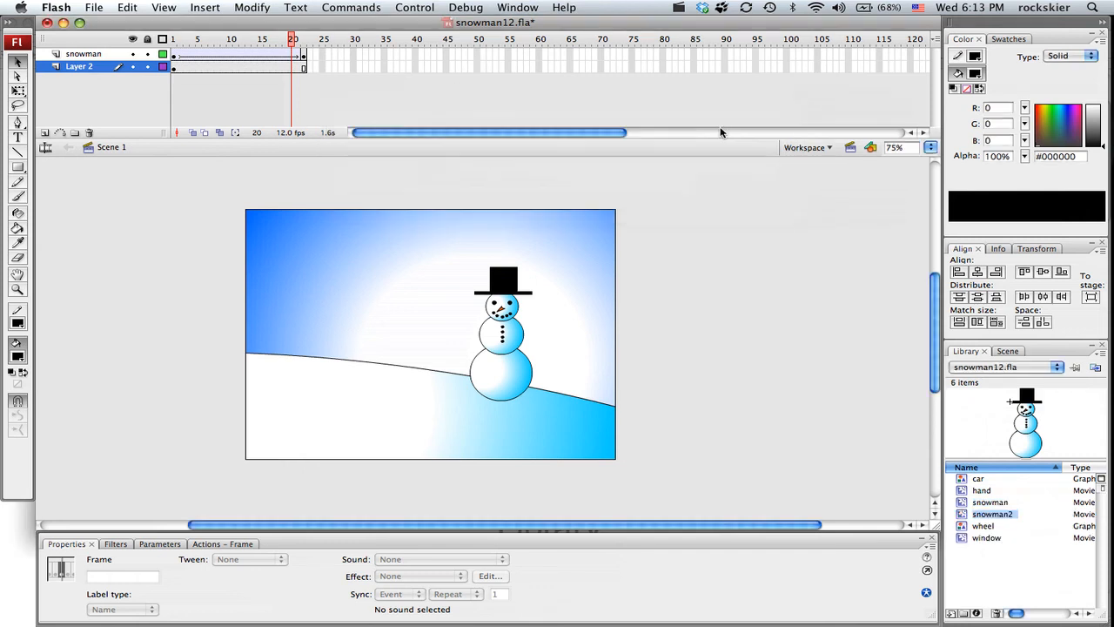
Step: Open the snowman2 symbol for editing, delete its whole top hat, and return to Scene 1
double_click(963, 516)
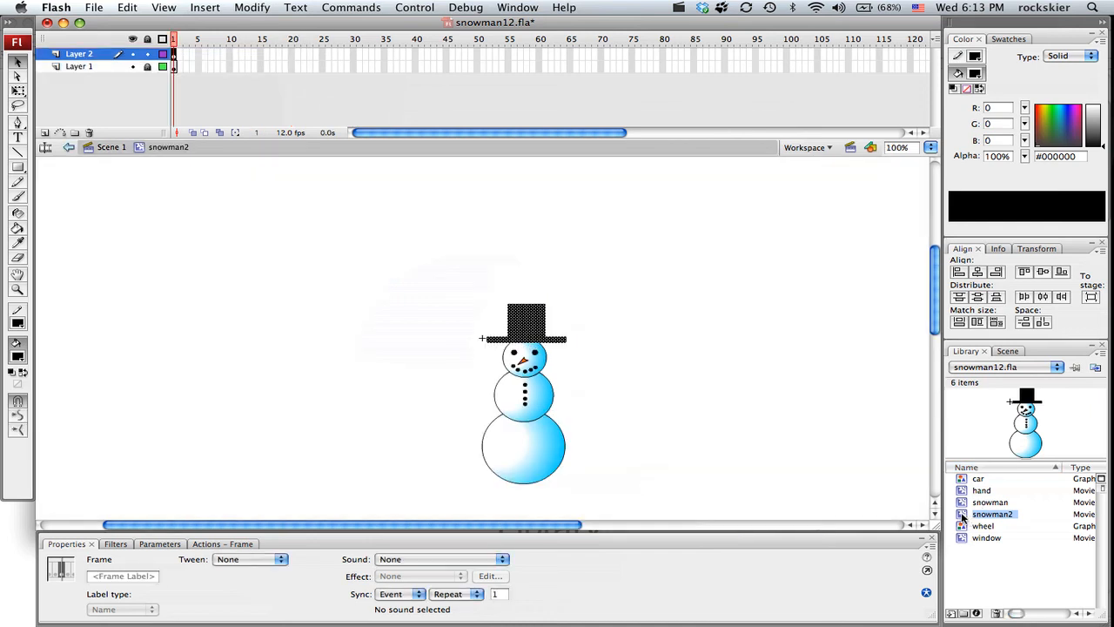
left_click(478, 299)
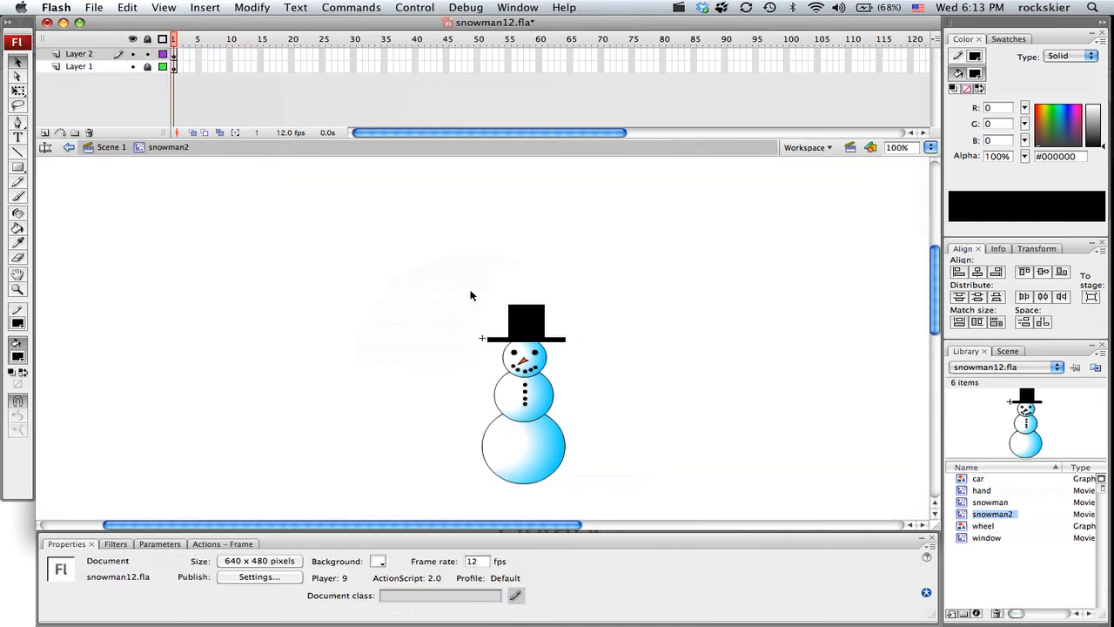
left_click_drag(451, 275, 594, 352)
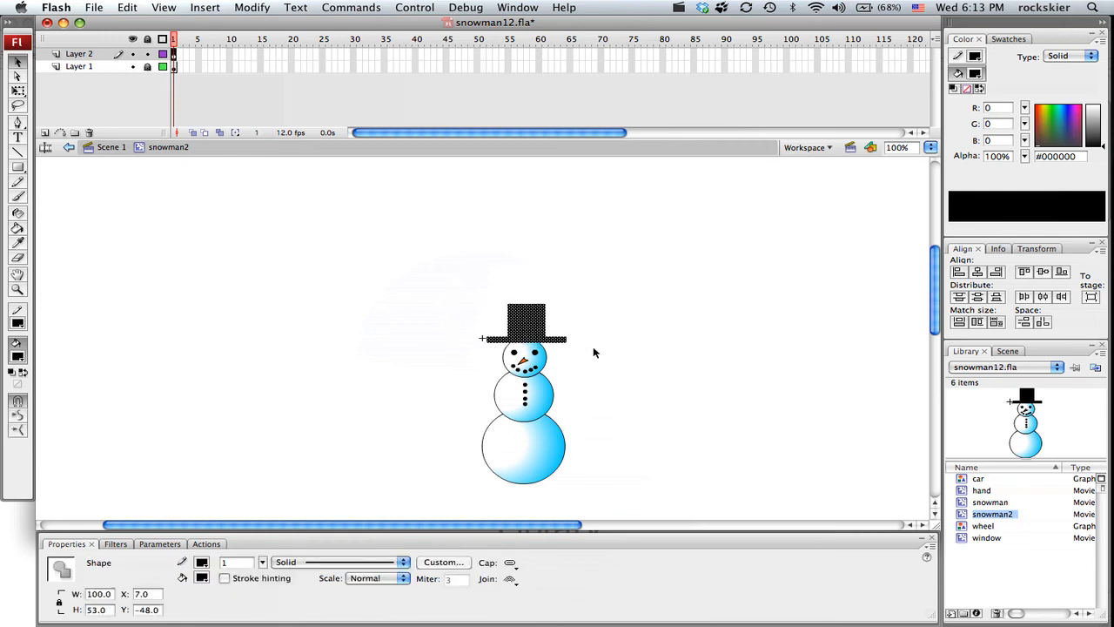
key("Delete")
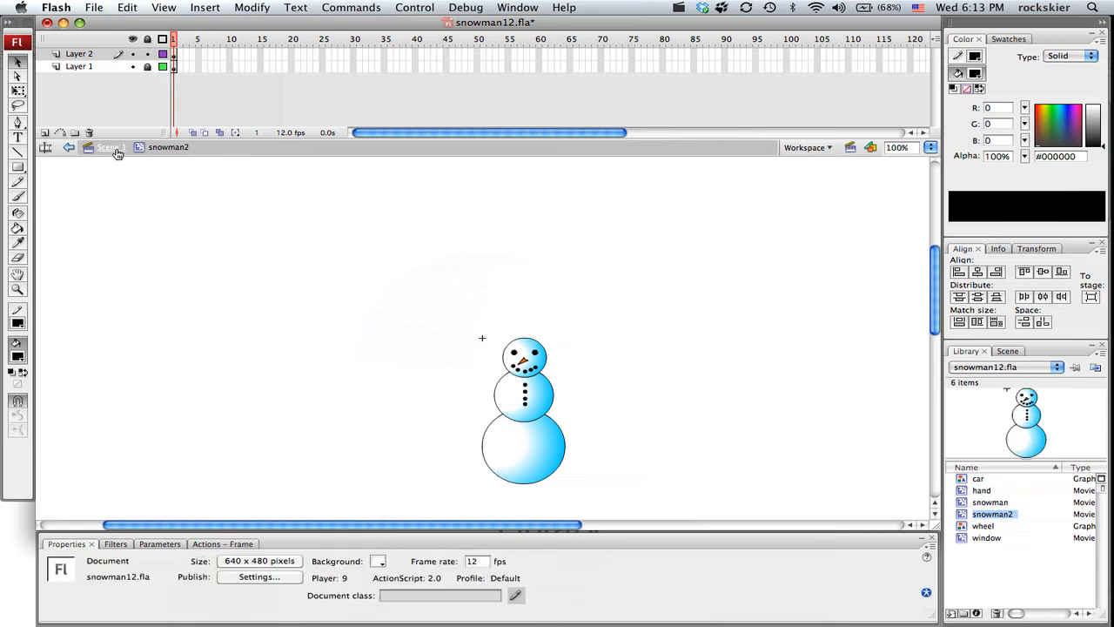
left_click(122, 153)
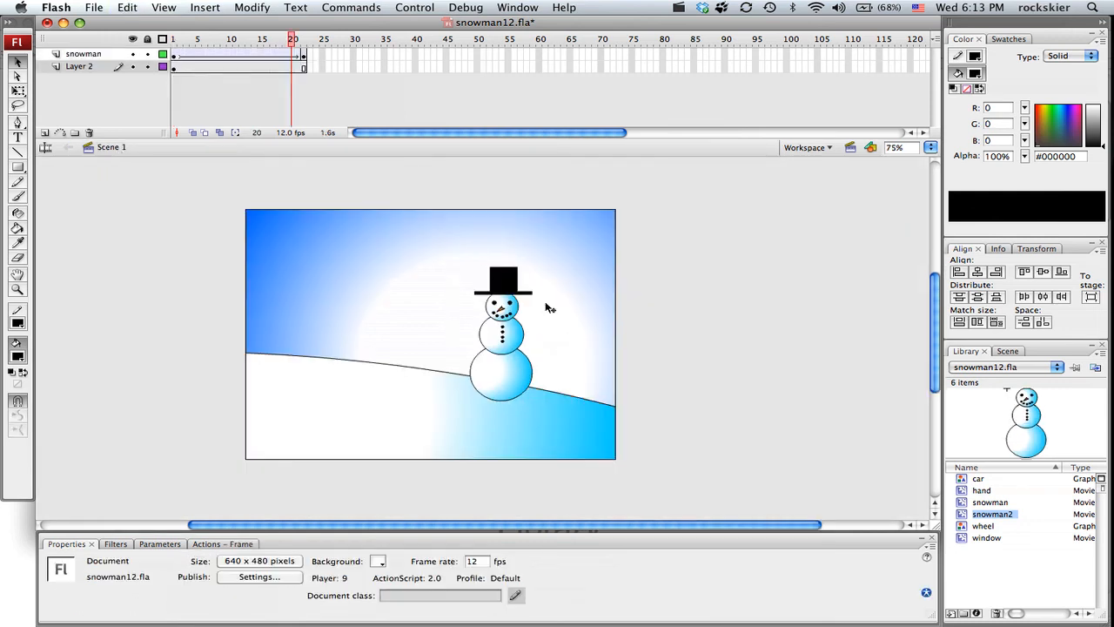
Step: Add a layer above Layer 2, lock Layer 2, and place a snowman2 instance on the new layer at about X 472.5, Y 230.1
left_click(45, 132)
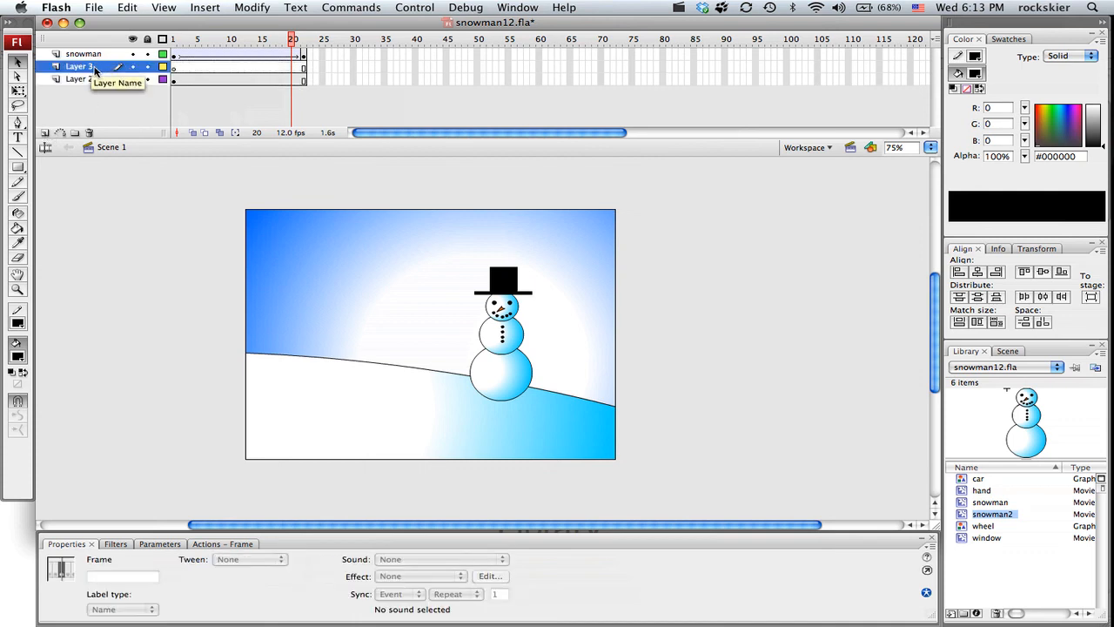
left_click(217, 67)
left_click(146, 78)
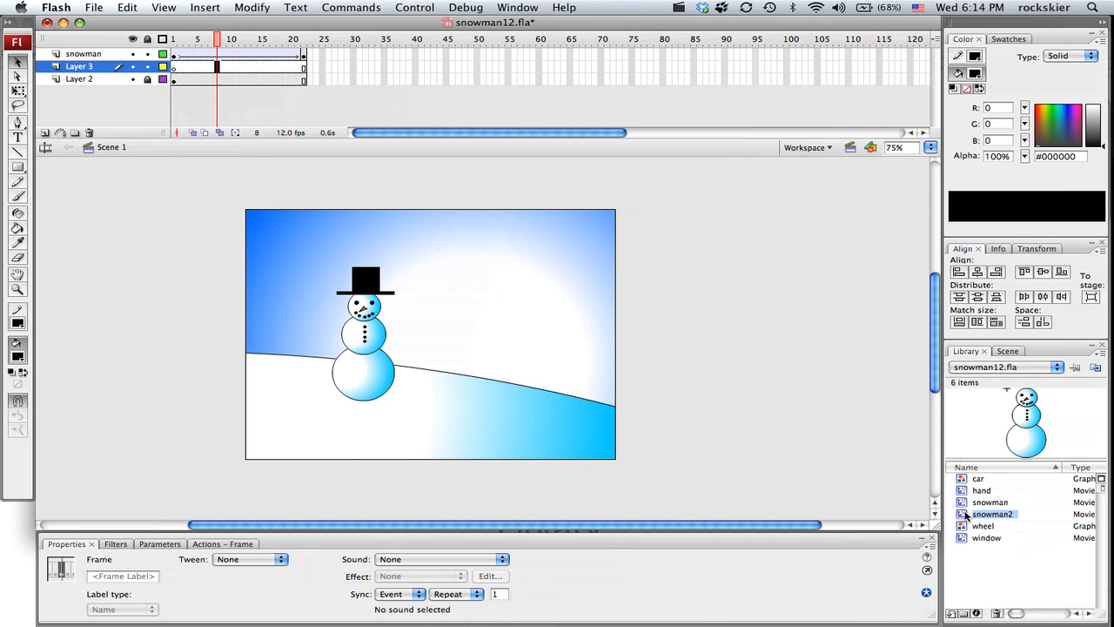
left_click_drag(966, 515, 560, 422)
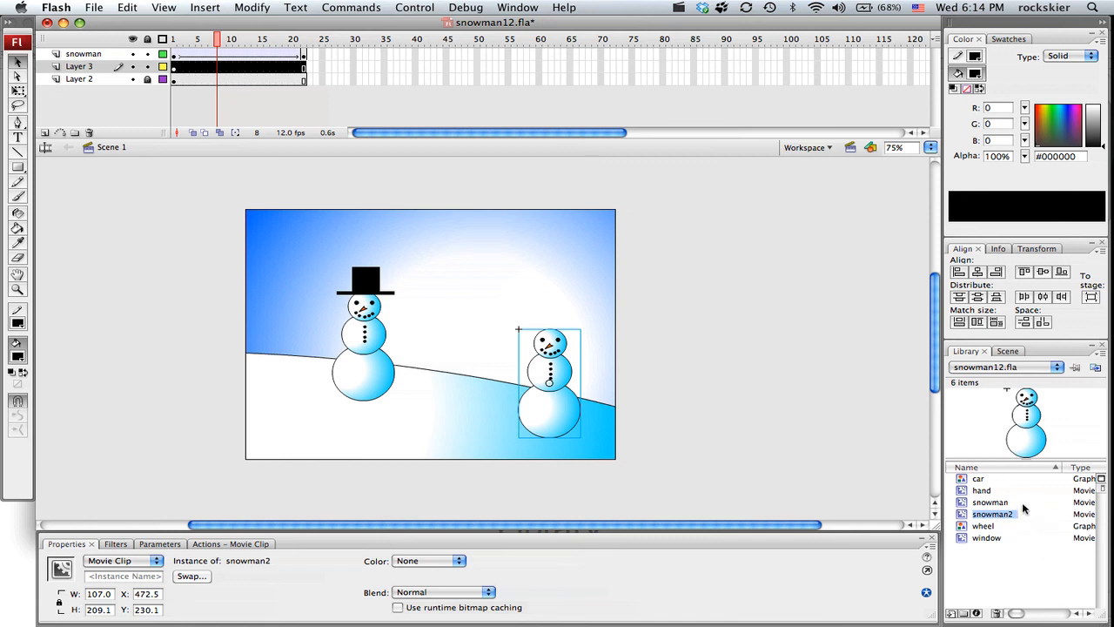
left_click(680, 8)
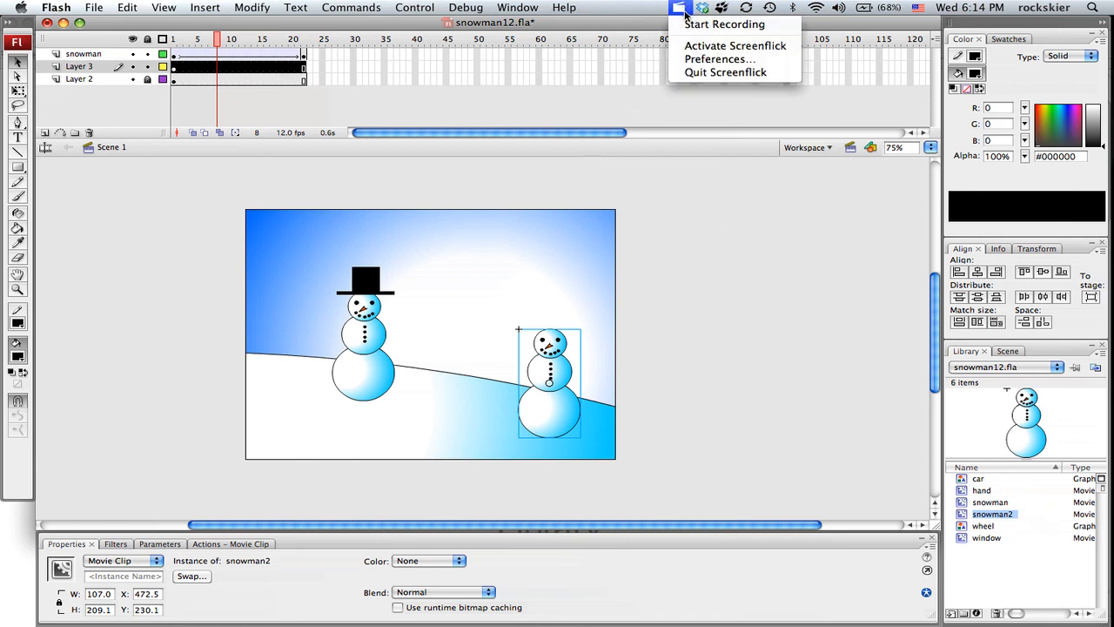